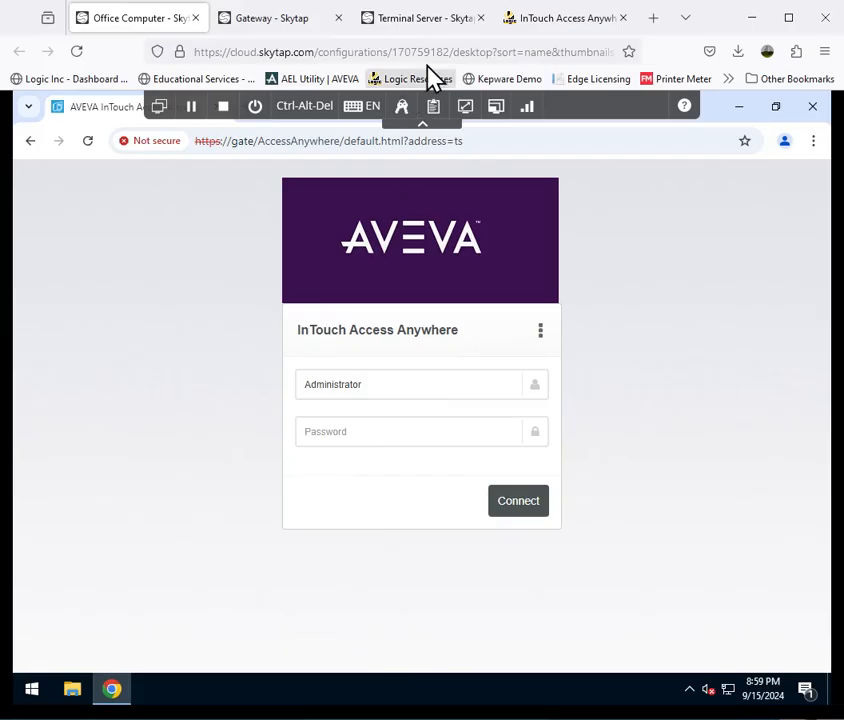
# - Check the application list on the Terminal Server's InTouch Access Anywhere login page and return to the Office Computer
pyautogui.click(428, 20)
pyautogui.click(467, 482)
pyautogui.click(467, 482)
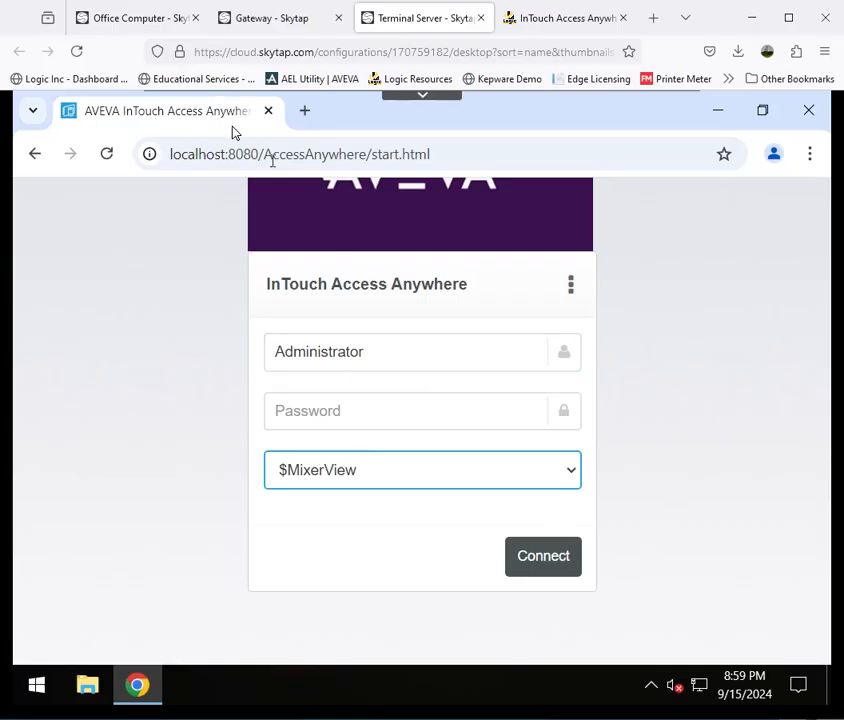
pyautogui.click(156, 22)
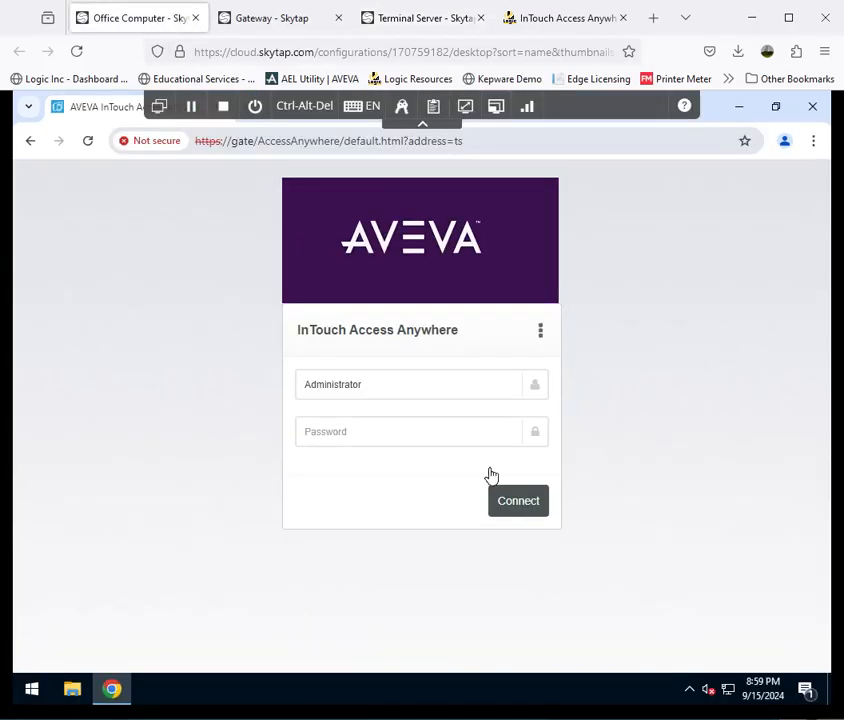
# - Review the InTouch Access Anywhere connection settings, including the server, program file name and start folder
pyautogui.click(540, 333)
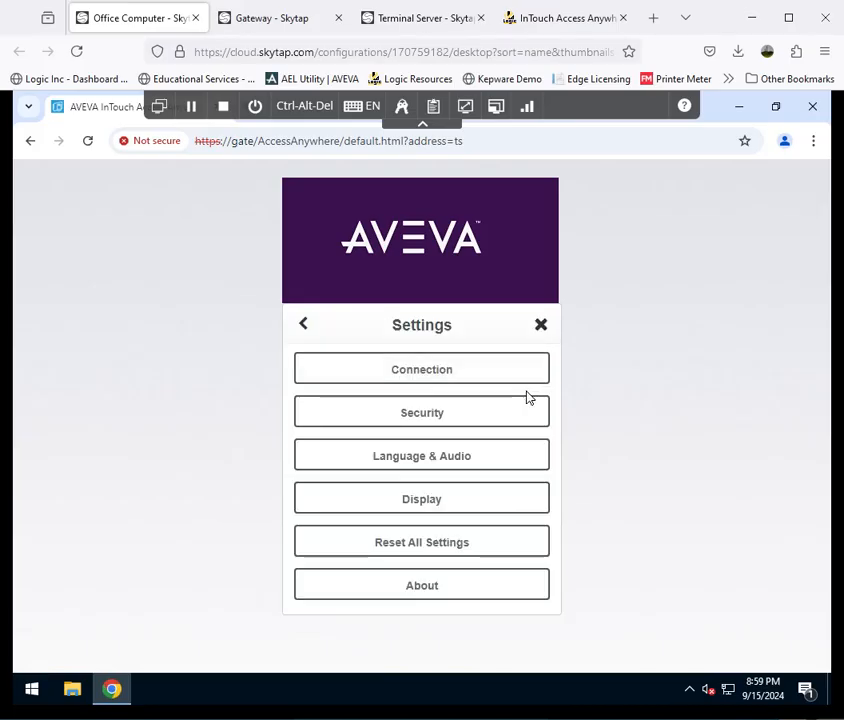
pyautogui.click(397, 374)
pyautogui.click(307, 598)
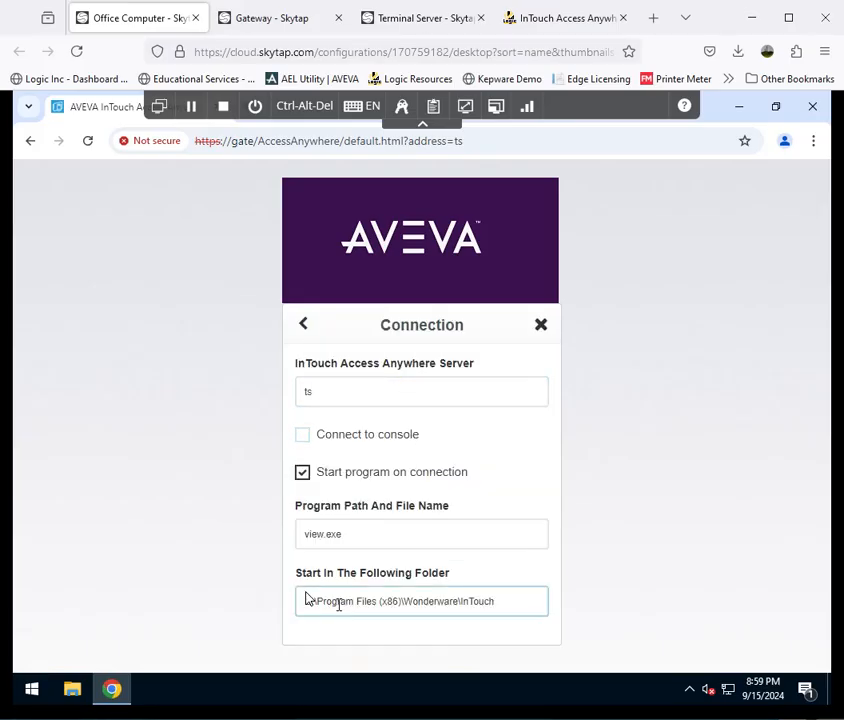
pyautogui.moveTo(495, 611); pyautogui.dragTo(290, 612)
pyautogui.moveTo(367, 545); pyautogui.dragTo(296, 548)
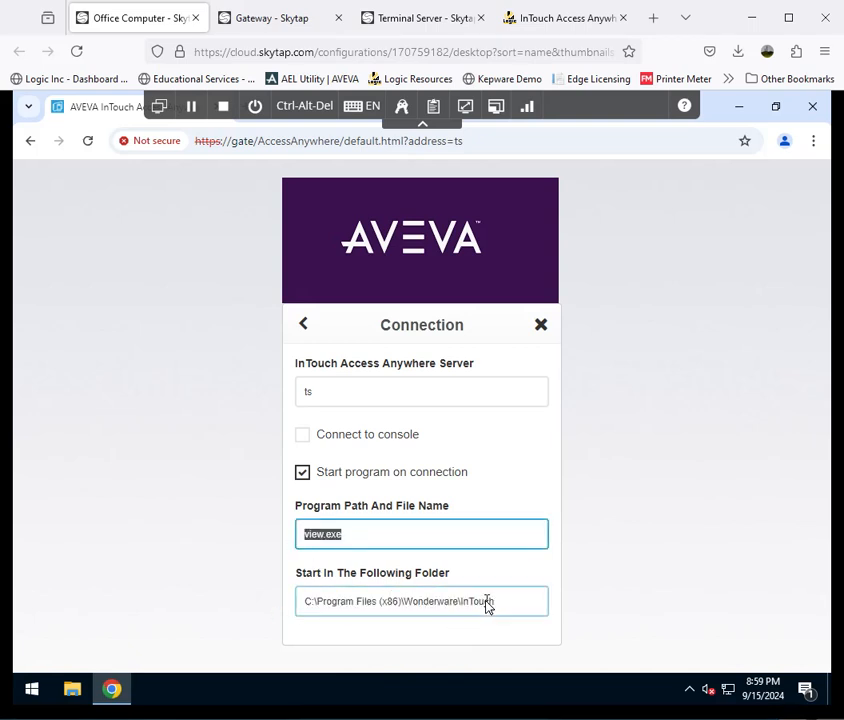
pyautogui.click(488, 603)
pyautogui.click(306, 326)
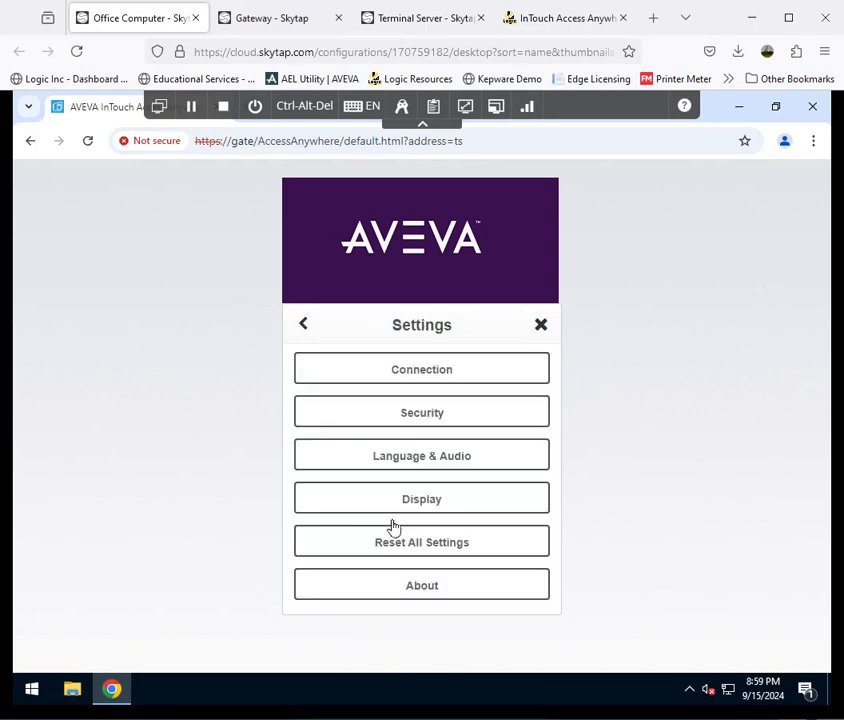
# - Review the SSL and Secure Gateway options in the security settings and return to the login form
pyautogui.click(408, 419)
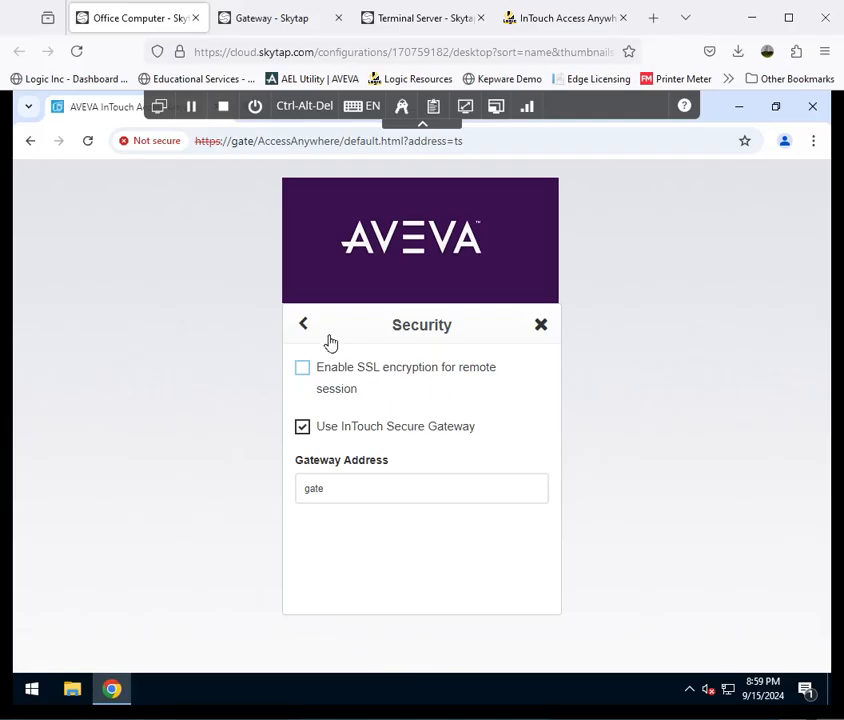
pyautogui.click(303, 331)
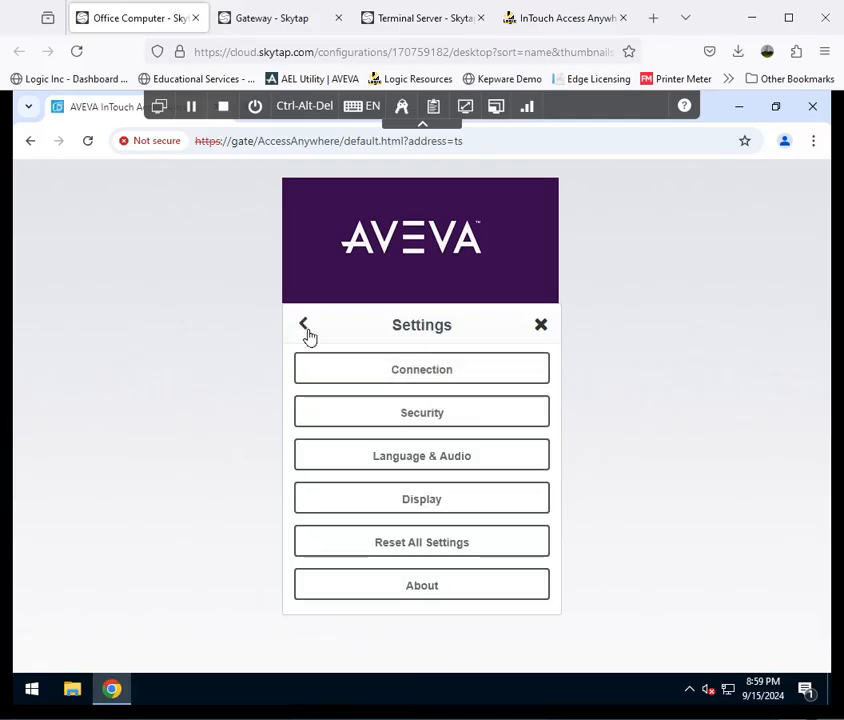
pyautogui.click(306, 334)
# - Enter the account password and connect to the InTouch application through the Secure Gateway
pyautogui.click(409, 440)
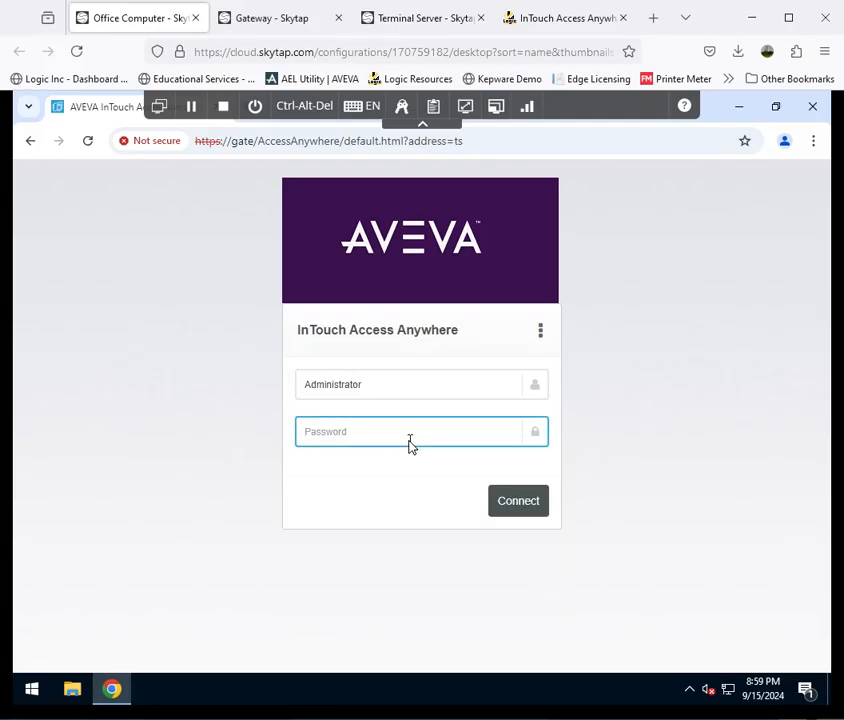
pyautogui.write('•')
pyautogui.click(515, 502)
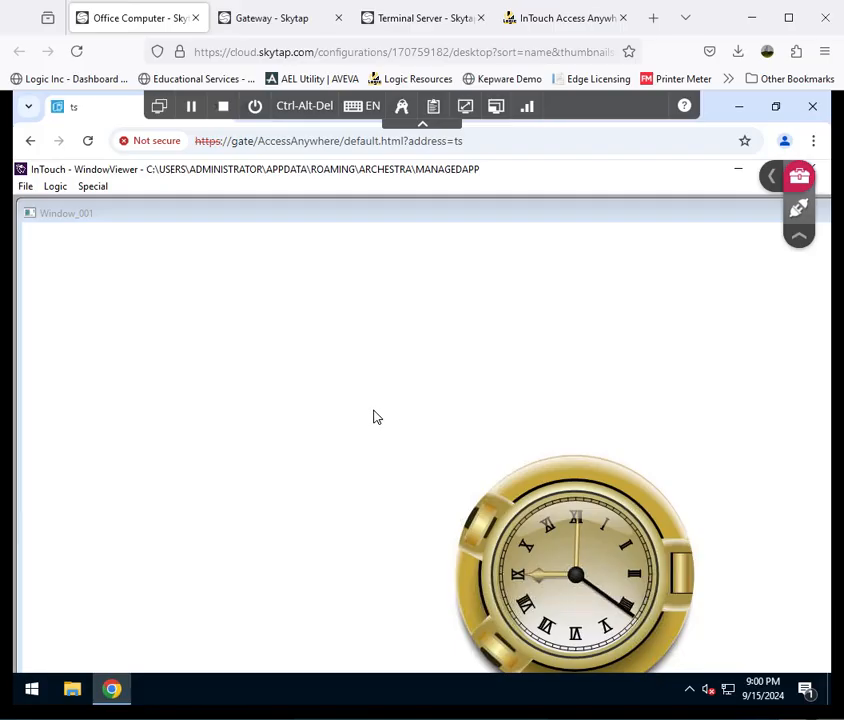
# - View the manual's Secure Gateway architecture diagram and open Windows Defender Firewall with Advanced Security on the Gateway machine
pyautogui.click(568, 22)
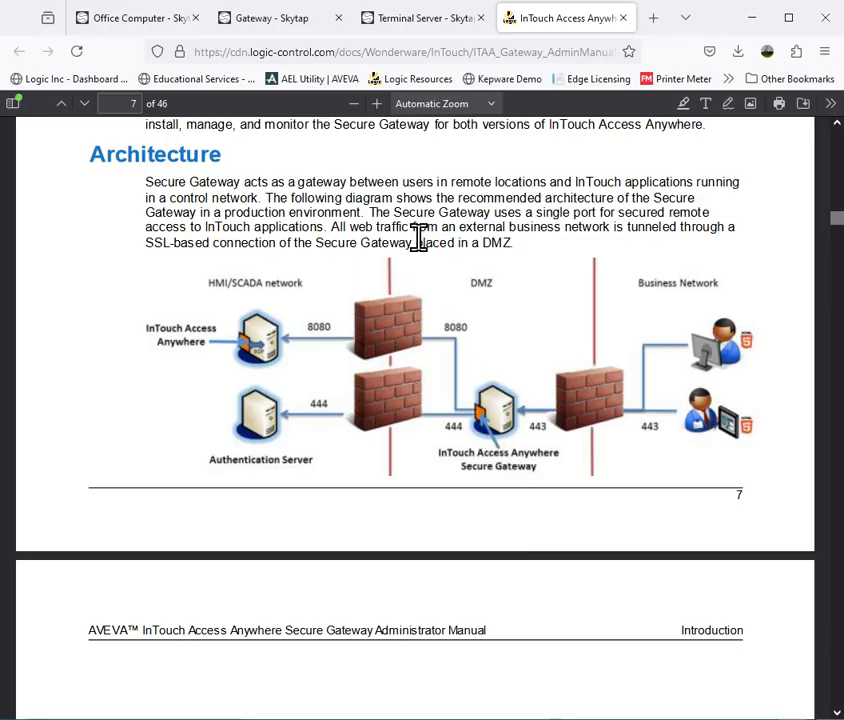
pyautogui.click(297, 28)
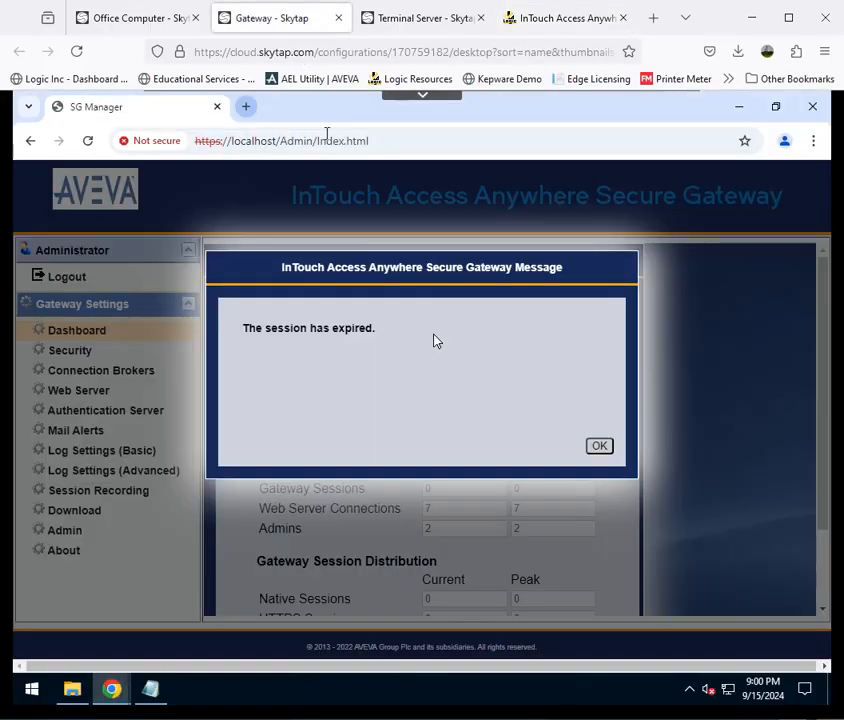
pyautogui.click(600, 447)
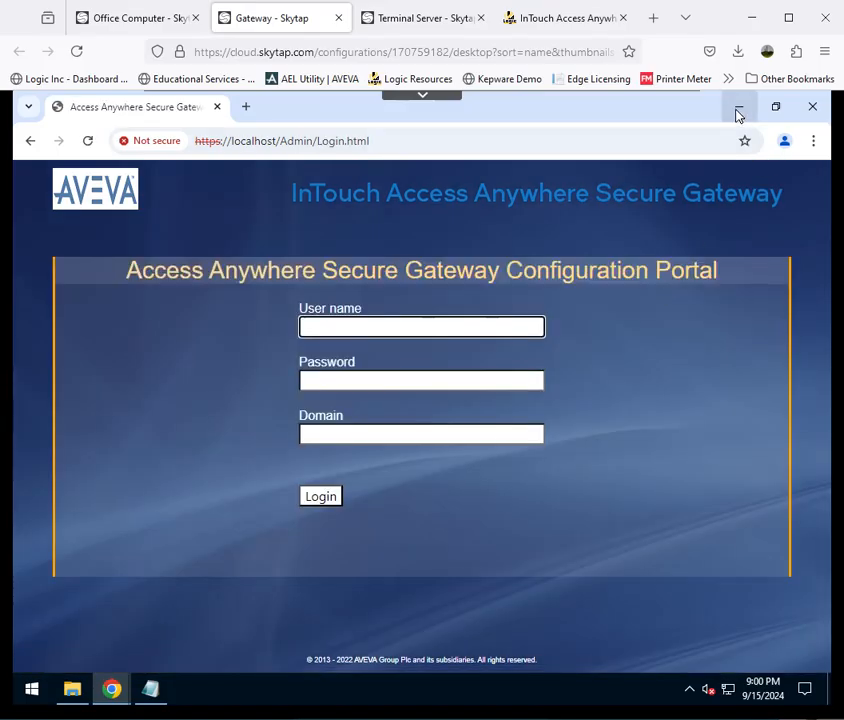
pyautogui.click(739, 106)
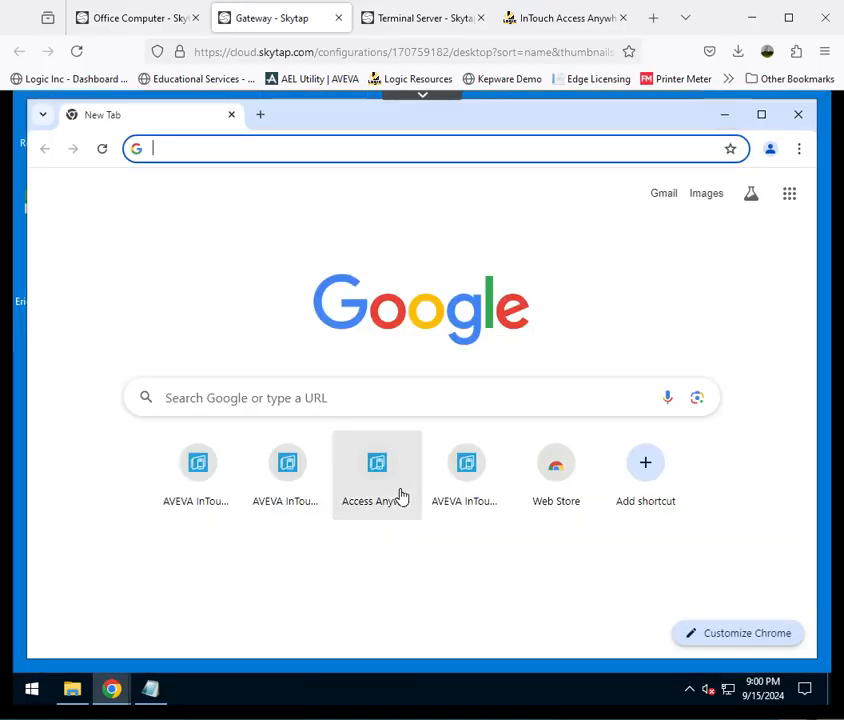
pyautogui.click(40, 698)
pyautogui.write('firewall')
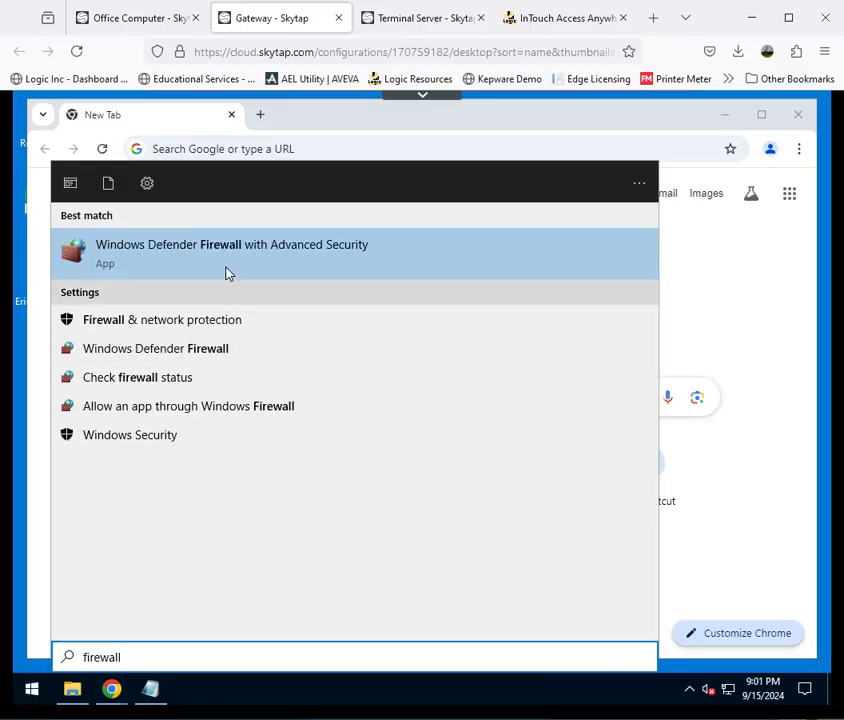
pyautogui.click(227, 258)
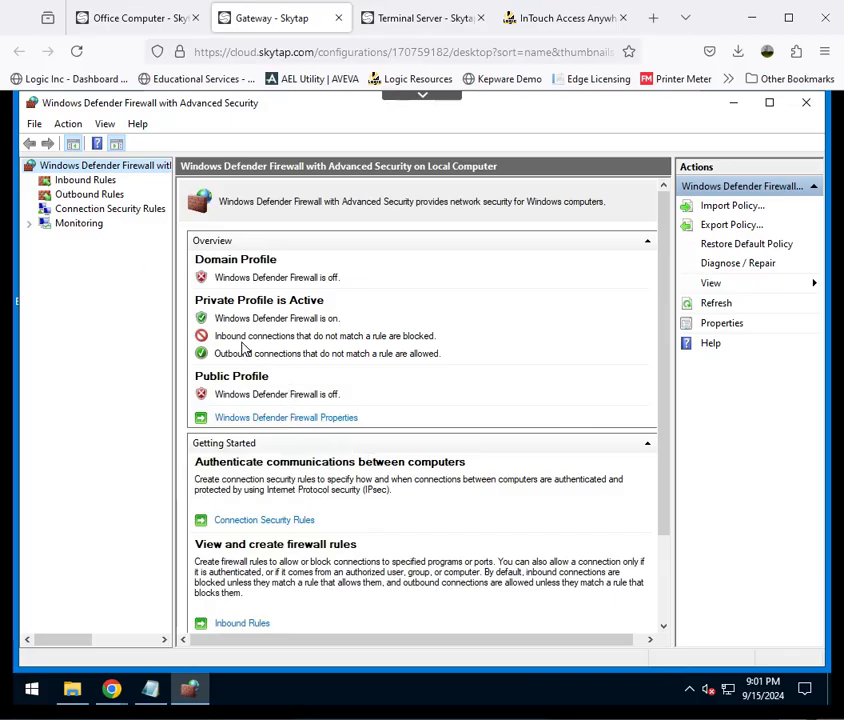
# - Look through the Gateway's inbound and outbound firewall rules and examine the properties of the outbound 8080 rule
pyautogui.click(85, 181)
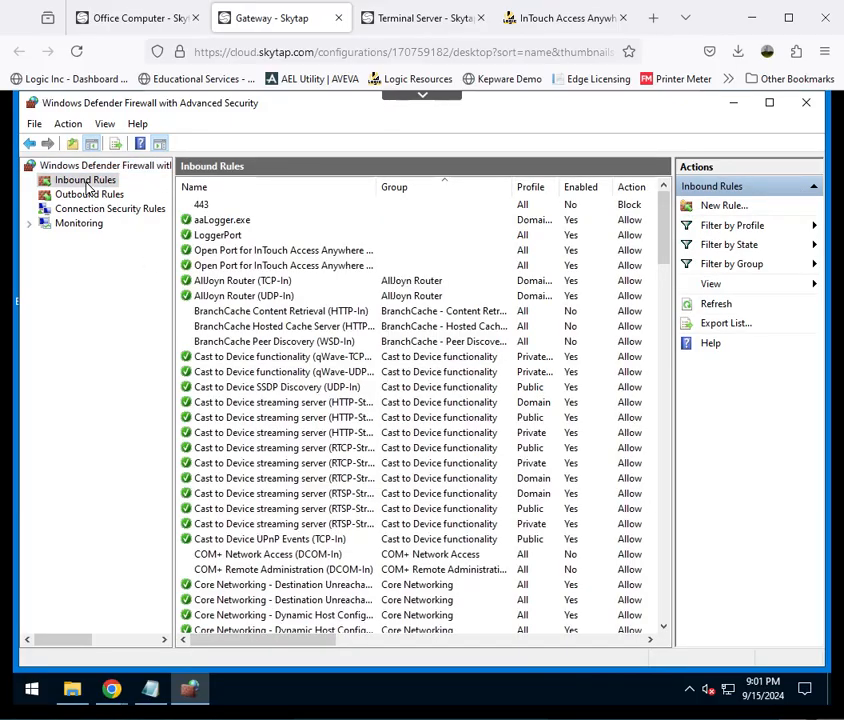
pyautogui.click(87, 194)
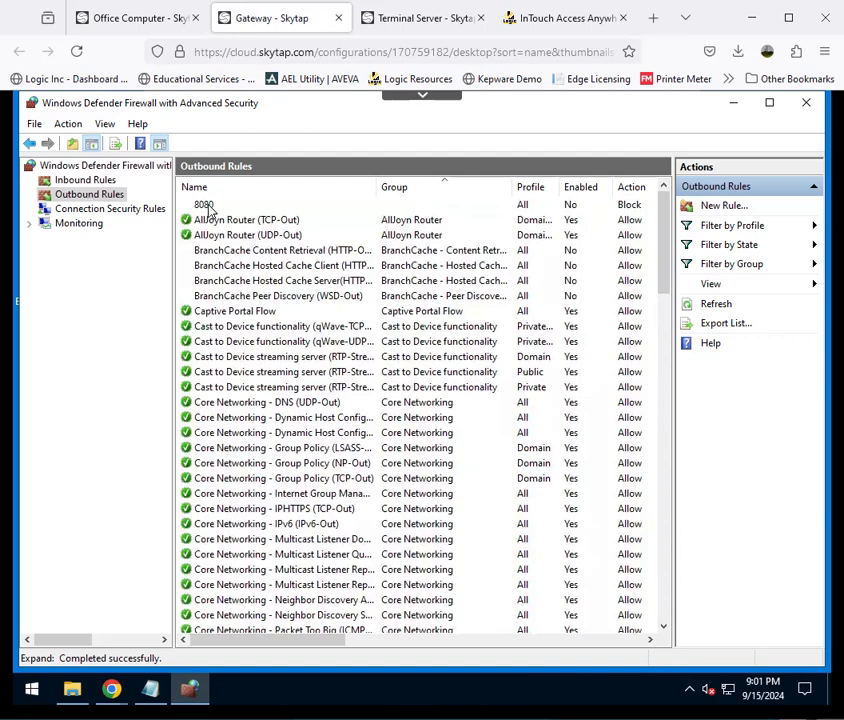
pyautogui.click(209, 205)
pyautogui.rightClick(210, 206)
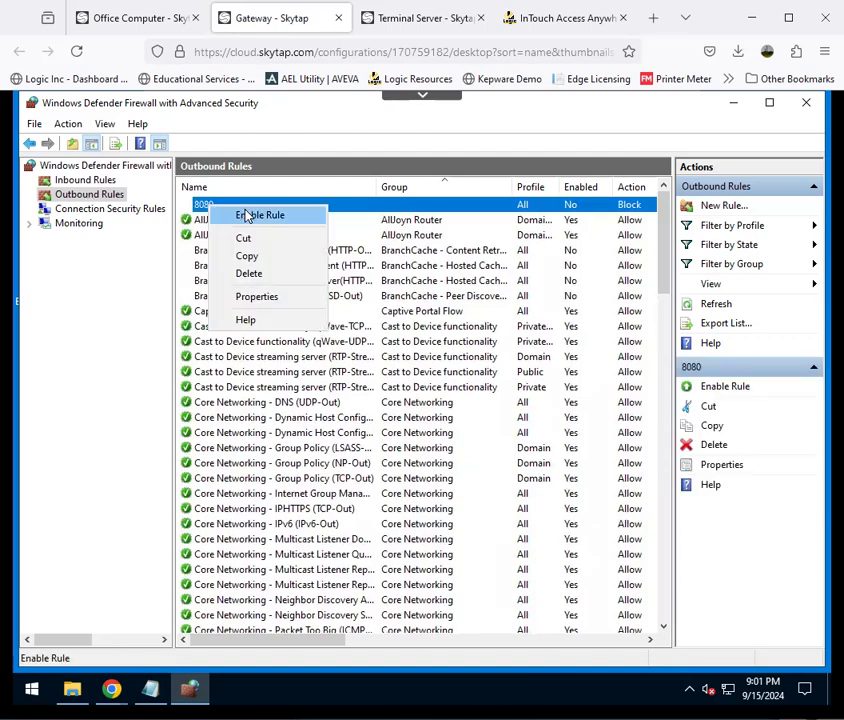
pyautogui.click(262, 297)
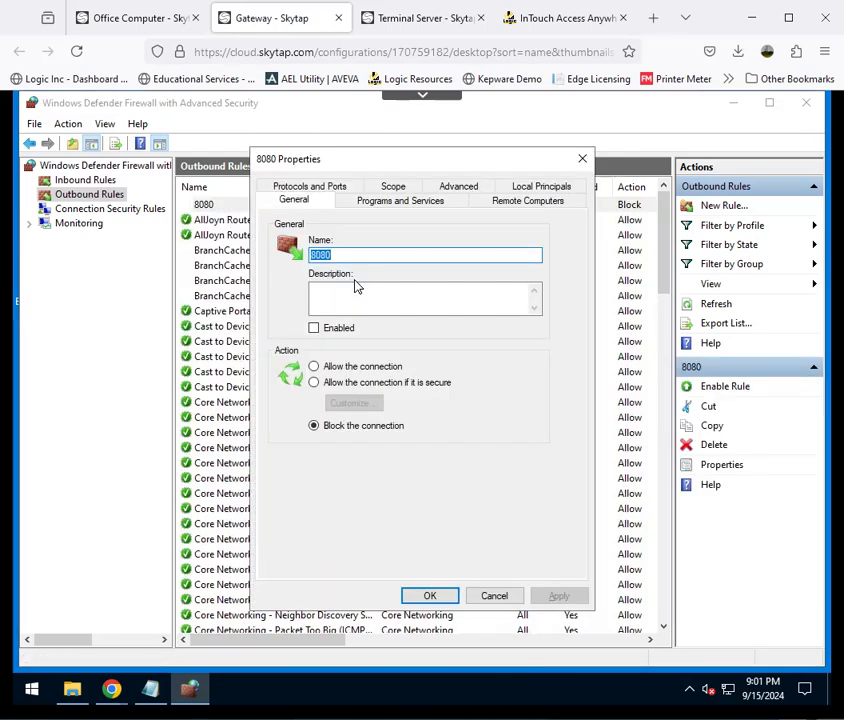
pyautogui.click(490, 598)
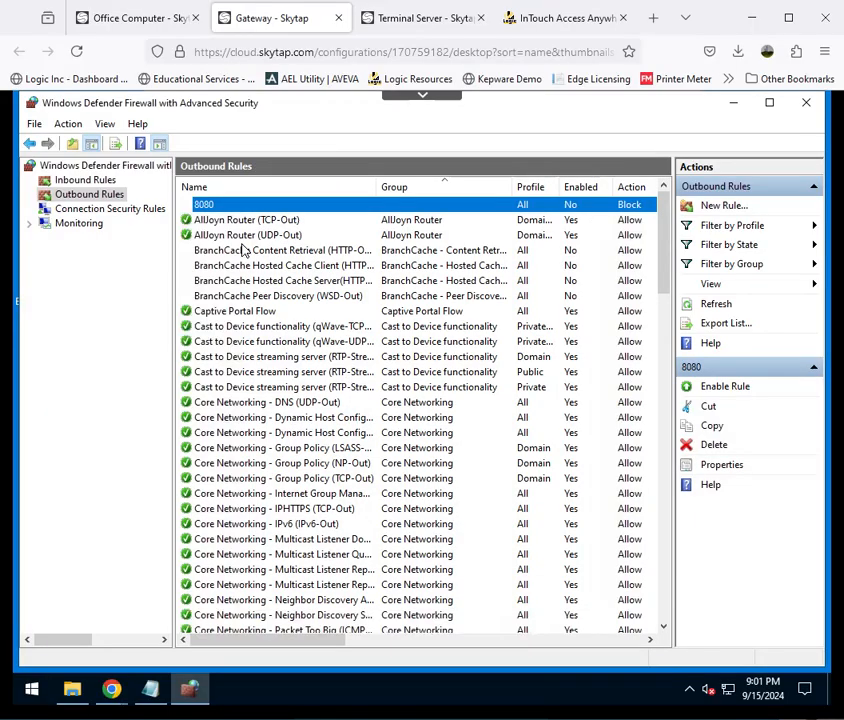
# - Enable the outbound 8080 block rule in the Gateway's firewall
pyautogui.rightClick(201, 206)
pyautogui.click(246, 226)
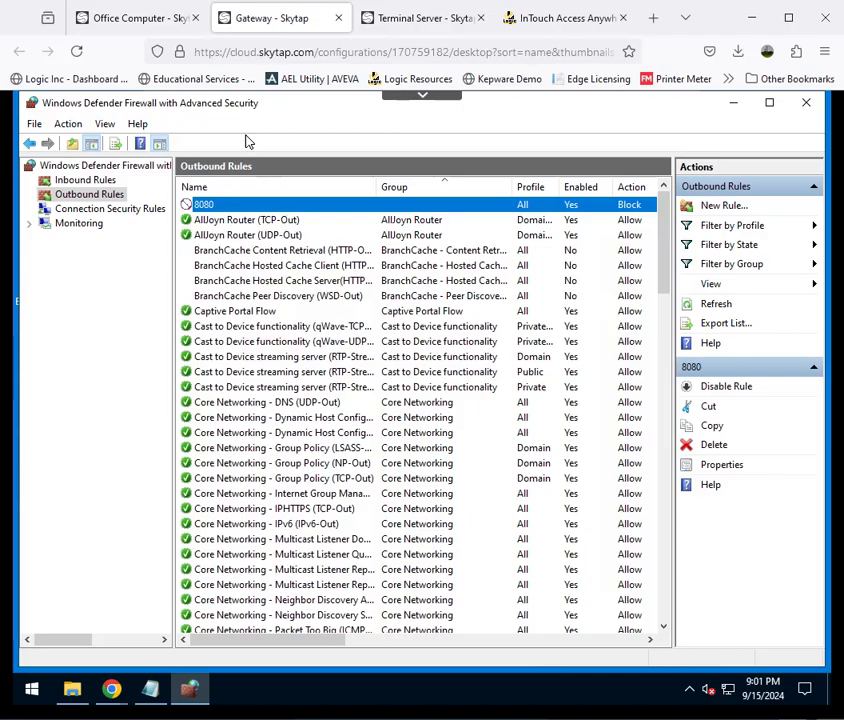
# - Reload the Access Anywhere page on the Office Computer, enter the account password and test the connection with port 8080 blocked
pyautogui.click(140, 22)
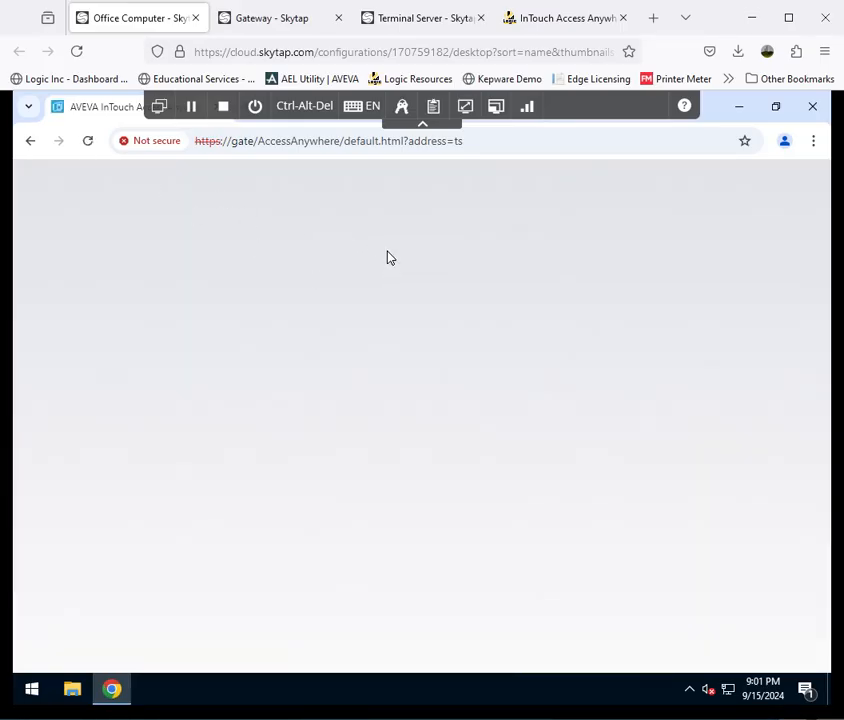
pyautogui.click(88, 141)
pyautogui.click(419, 438)
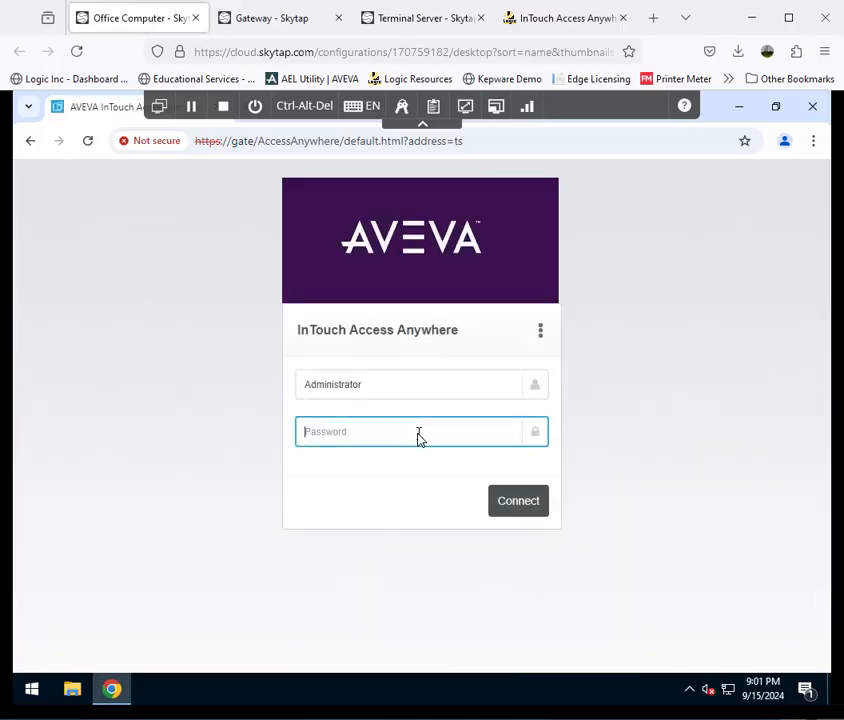
pyautogui.press('Return')
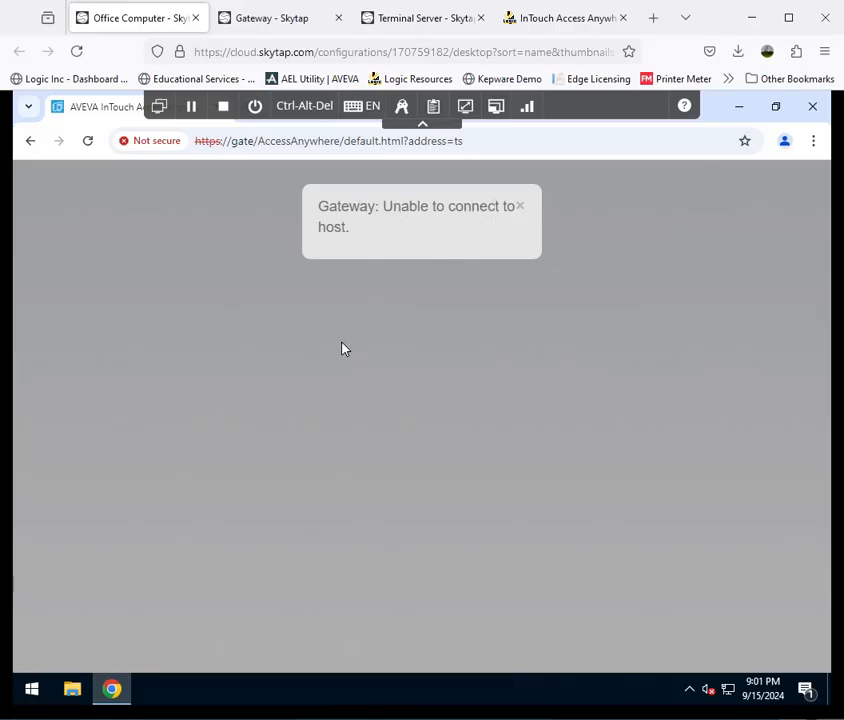
# - Disable the outbound 8080 block rule in the Gateway's firewall
pyautogui.click(279, 40)
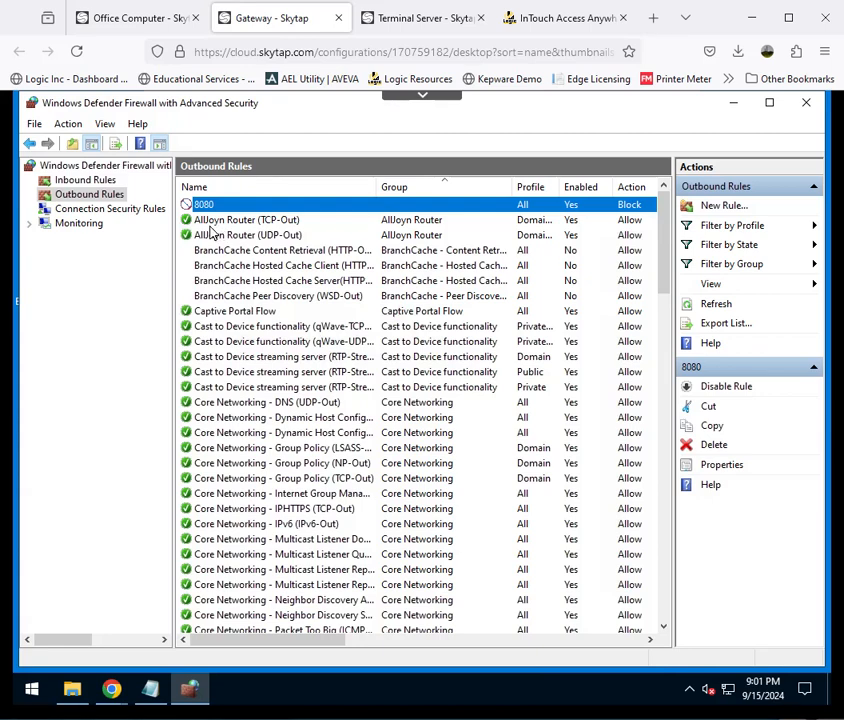
pyautogui.rightClick(202, 207)
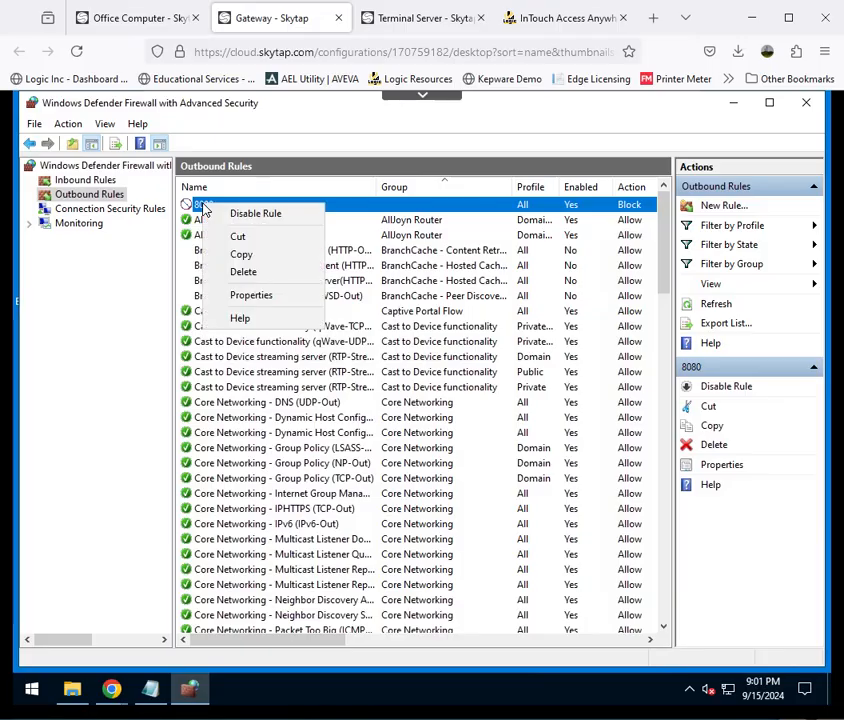
pyautogui.click(258, 214)
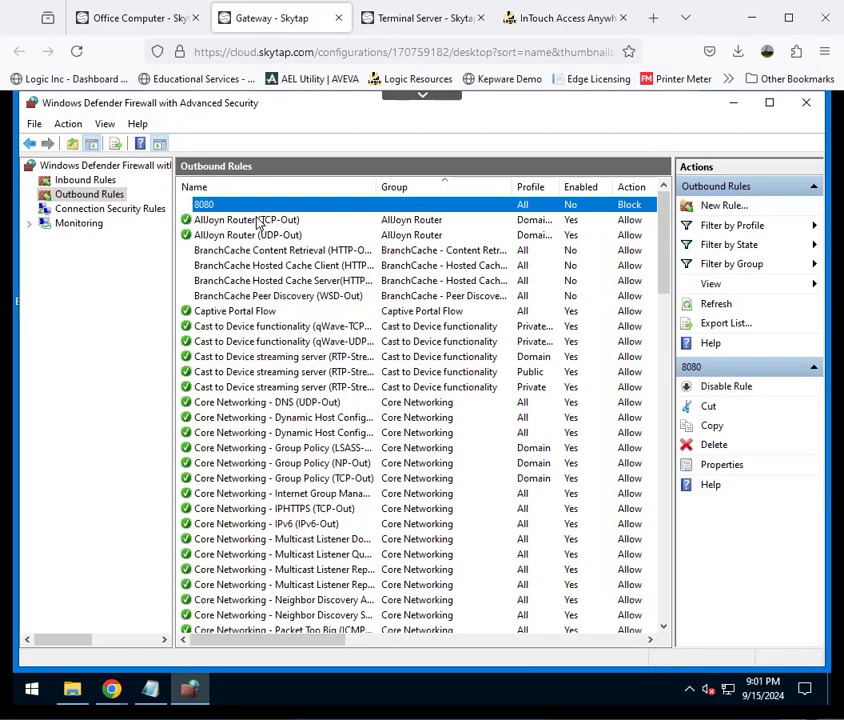
# - On the Office Computer, enable SSL encryption for the remote session, enter the account password and reconnect
pyautogui.click(140, 18)
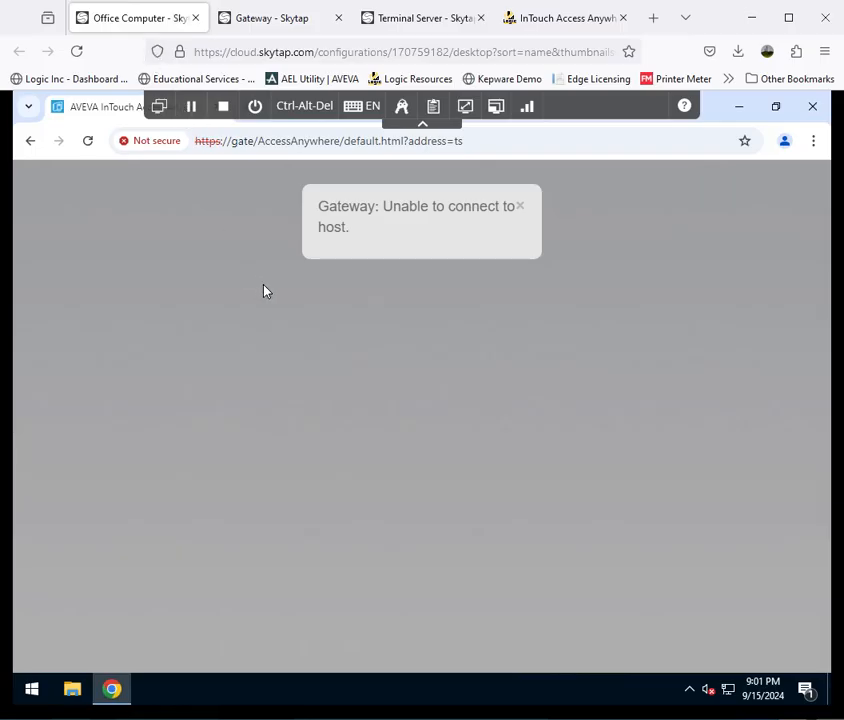
pyautogui.click(88, 142)
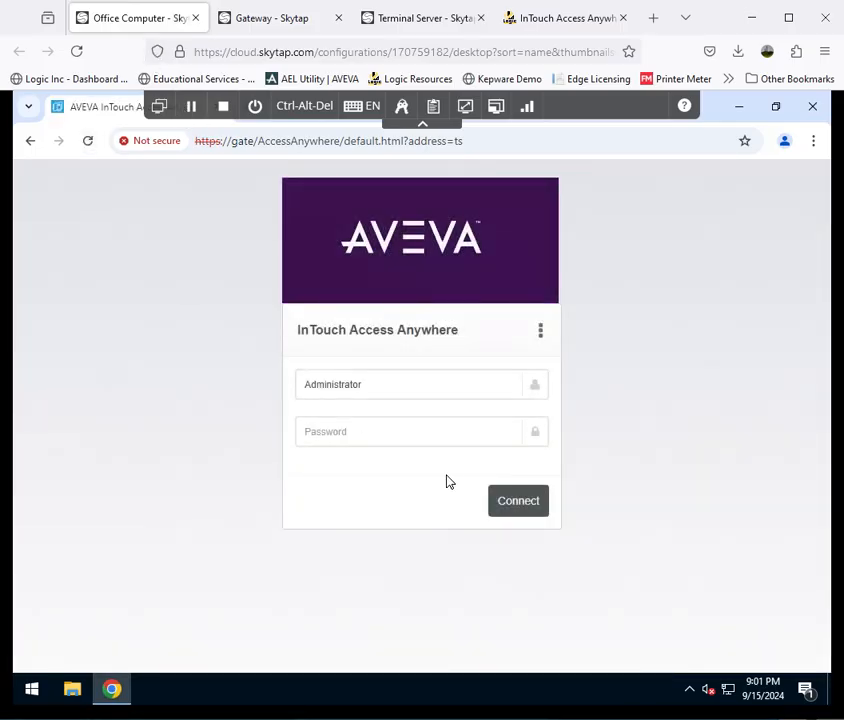
pyautogui.click(424, 443)
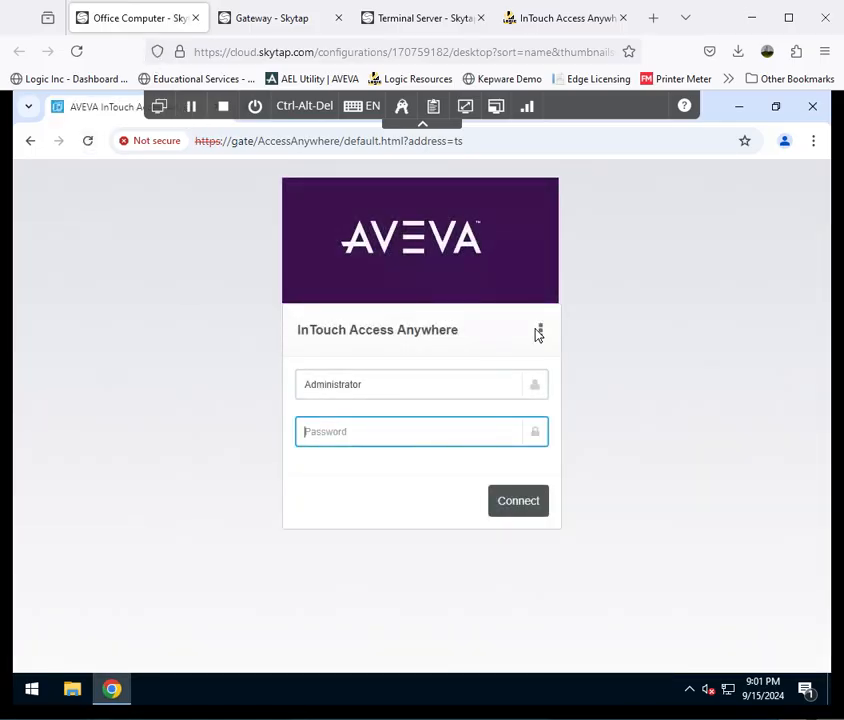
pyautogui.click(540, 330)
pyautogui.click(452, 424)
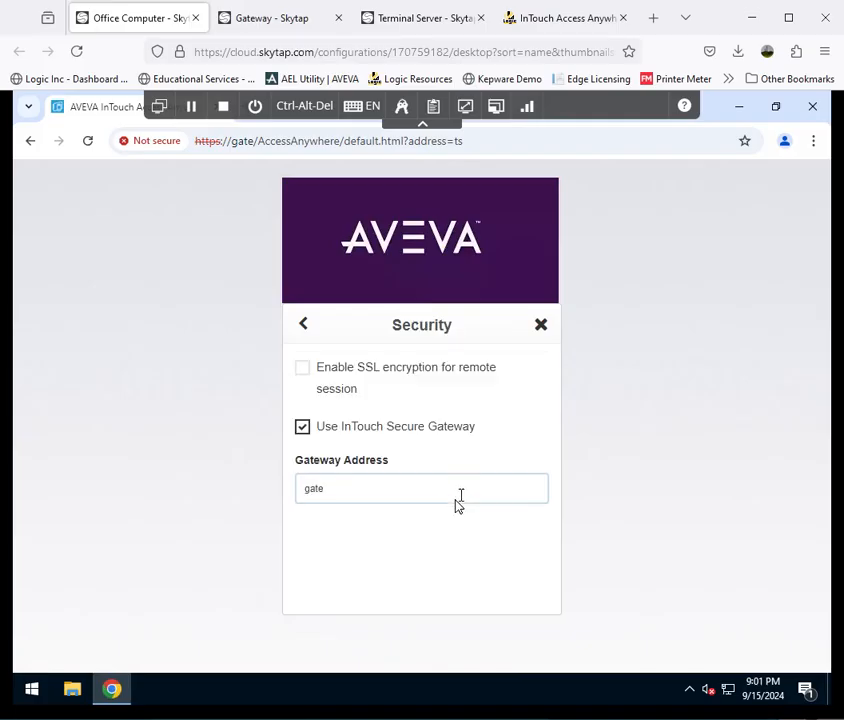
pyautogui.click(303, 369)
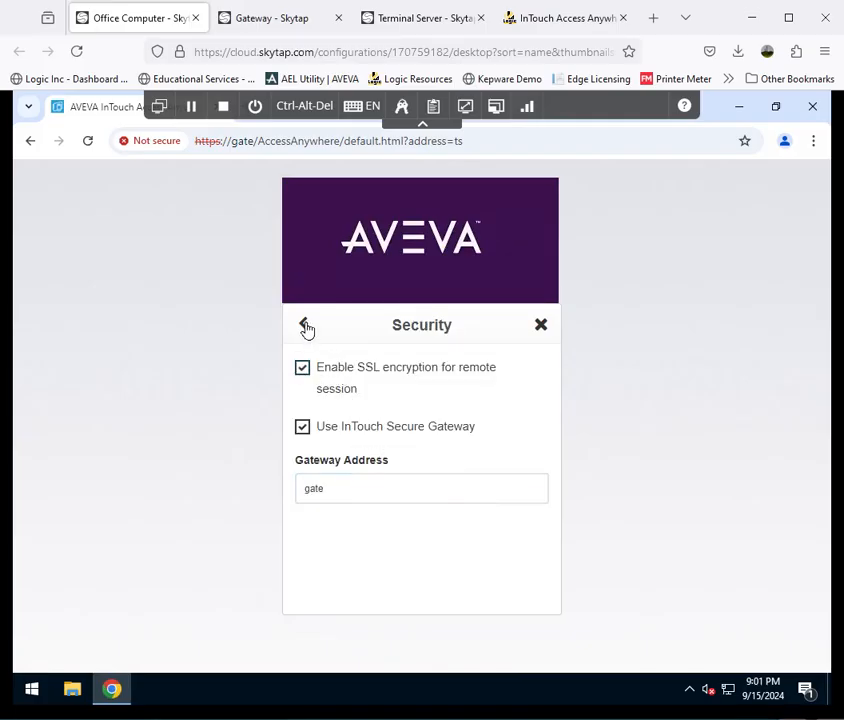
pyautogui.click(306, 326)
pyautogui.click(310, 328)
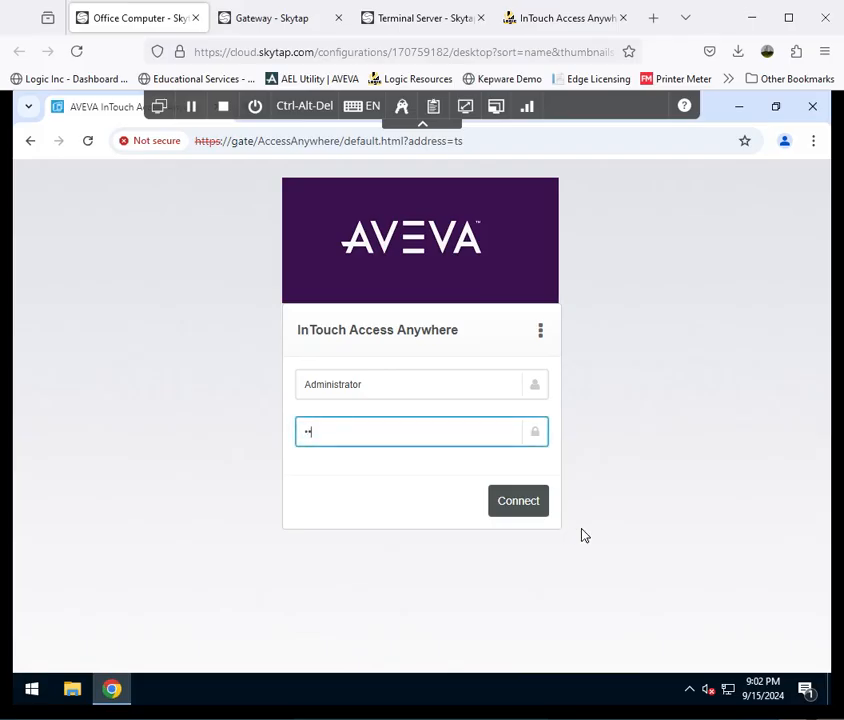
pyautogui.click(540, 508)
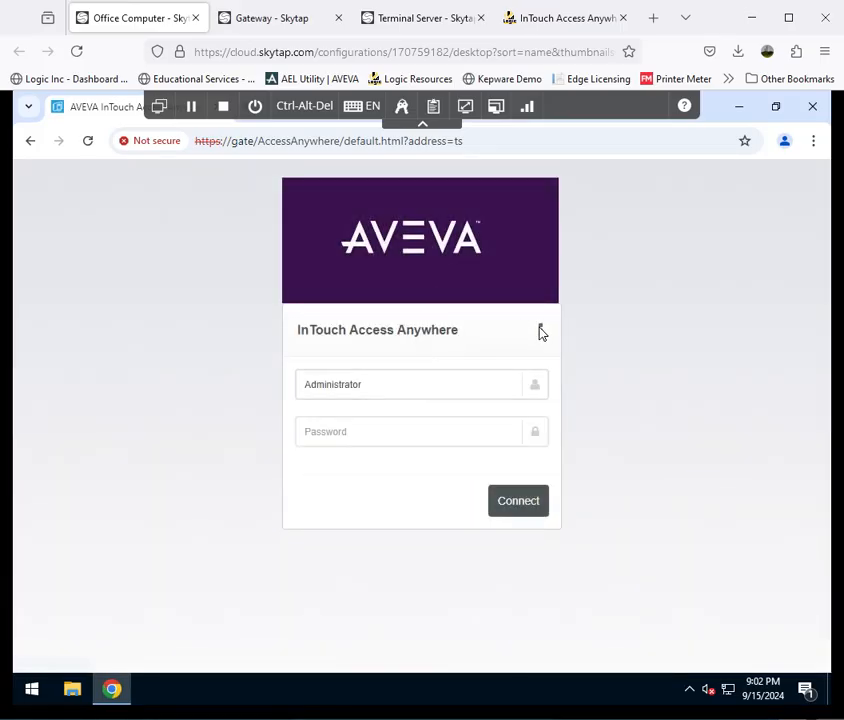
# - Turn off SSL encryption for the remote session in the Office Computer's connection security settings, enter the account password and reconnect
pyautogui.click(541, 330)
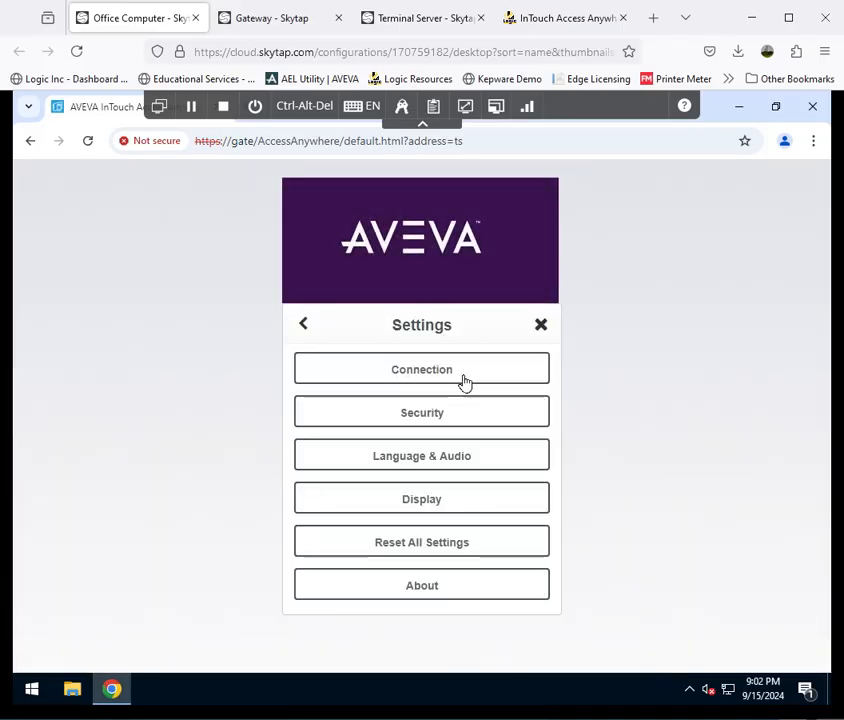
pyautogui.click(448, 414)
pyautogui.click(302, 368)
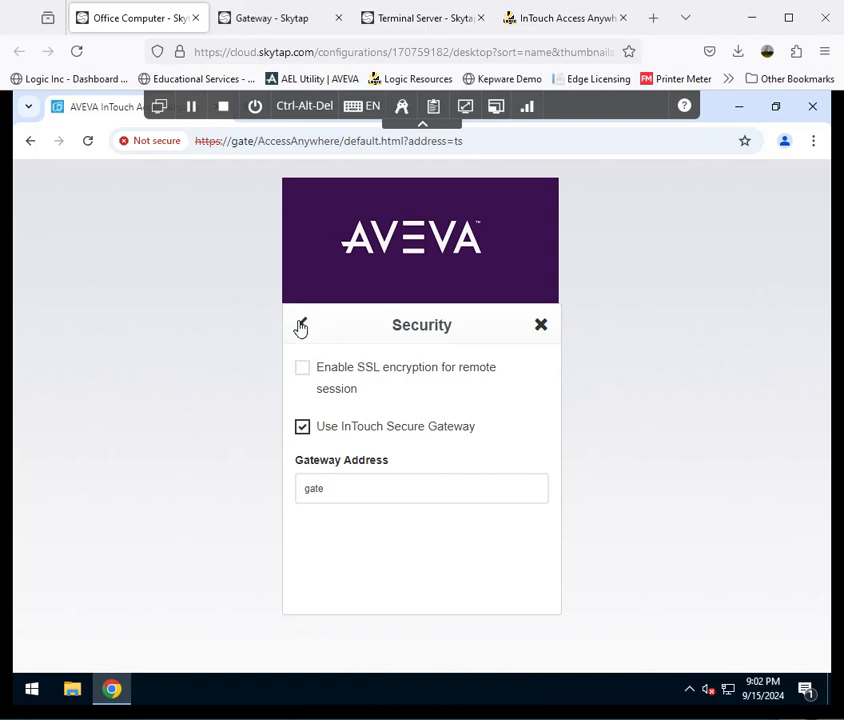
pyautogui.click(301, 328)
pyautogui.click(303, 326)
pyautogui.click(418, 440)
pyautogui.write('•')
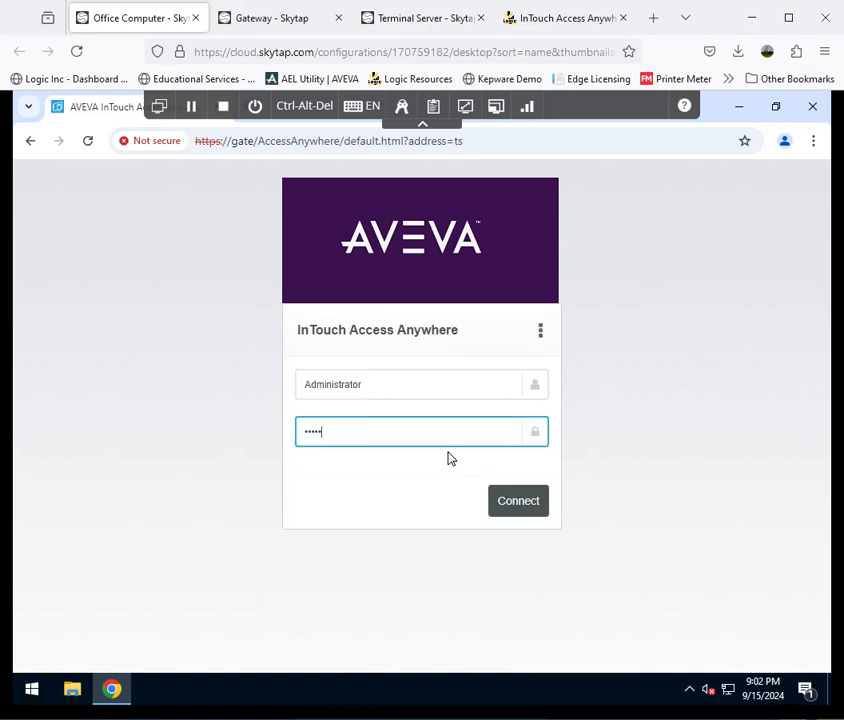
pyautogui.click(519, 503)
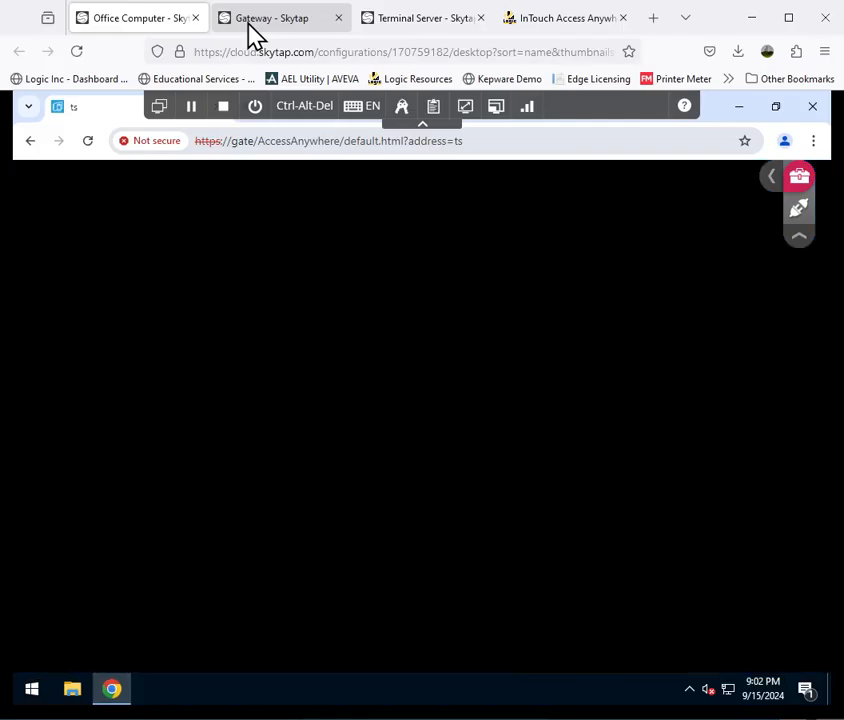
# - On the Gateway, bring up EricomSecureGateway.Config and examine the IPv4 address range in the TargetHostWhitelistAllowedIPv4Addresses property
pyautogui.click(247, 22)
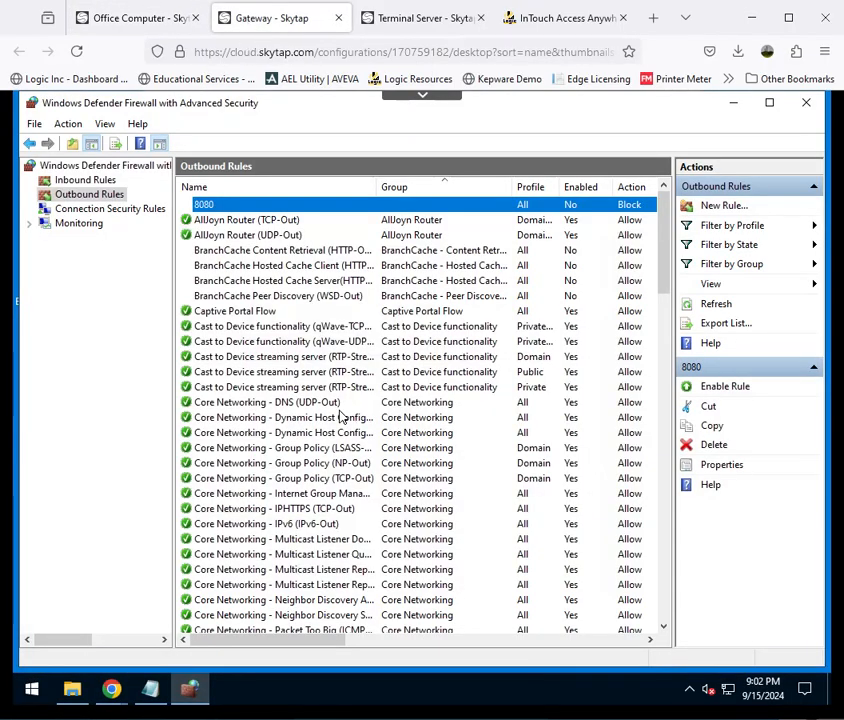
pyautogui.click(151, 691)
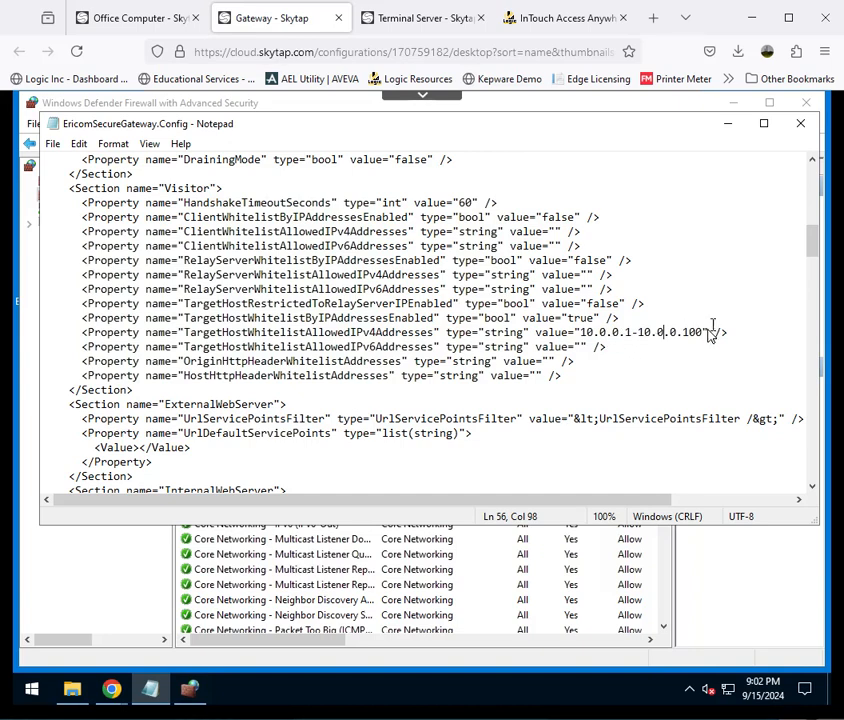
pyautogui.moveTo(702, 336); pyautogui.dragTo(595, 333)
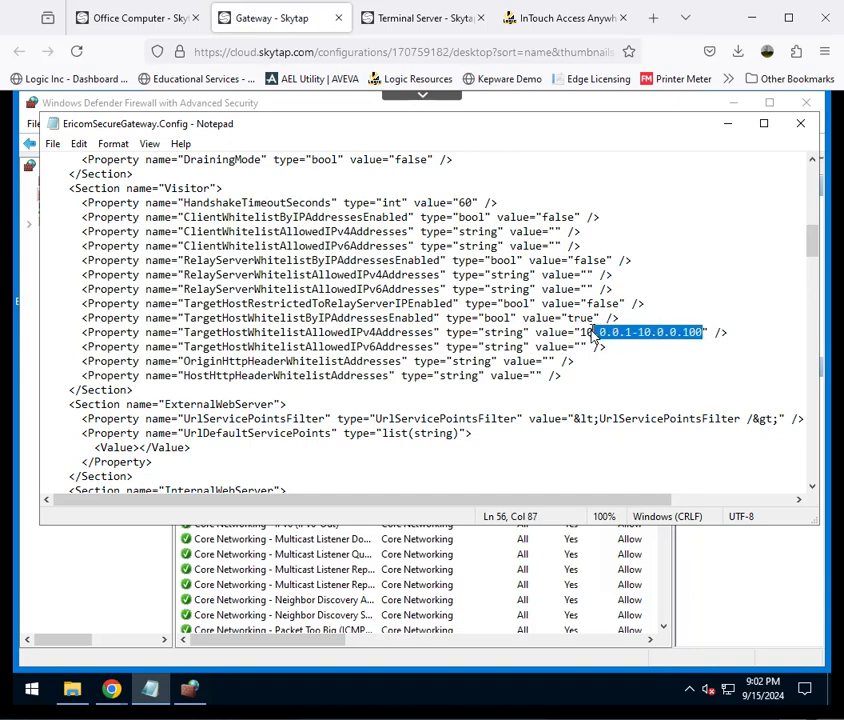
pyautogui.press('Right')
pyautogui.press('Right')
pyautogui.press('Right')
pyautogui.press('Right')
pyautogui.press('Right')
pyautogui.press('Right')
pyautogui.press('Right')
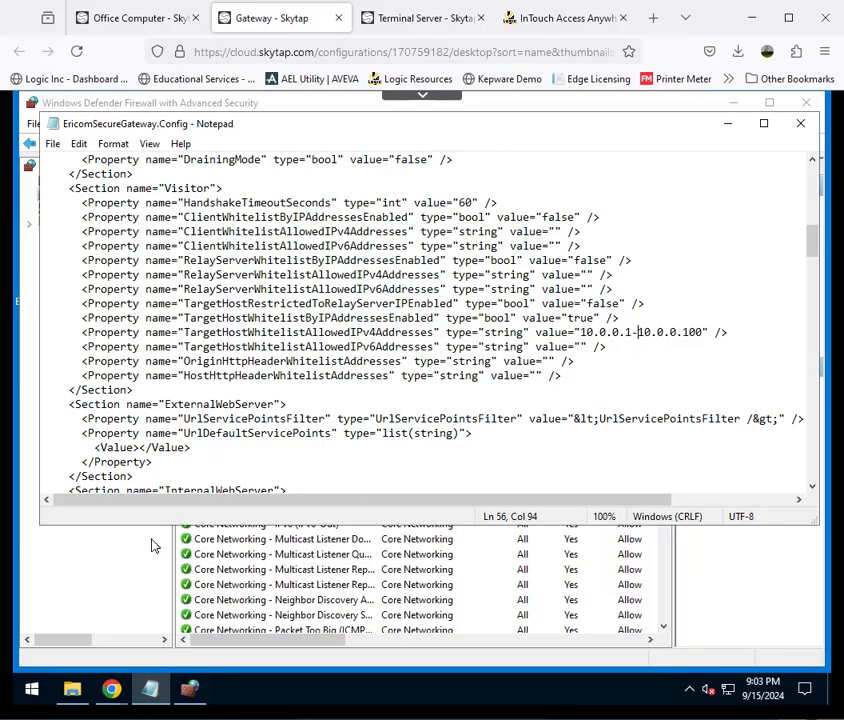
# - Log in to the Secure Gateway Configuration Portal as Administrator with the account password
pyautogui.click(111, 692)
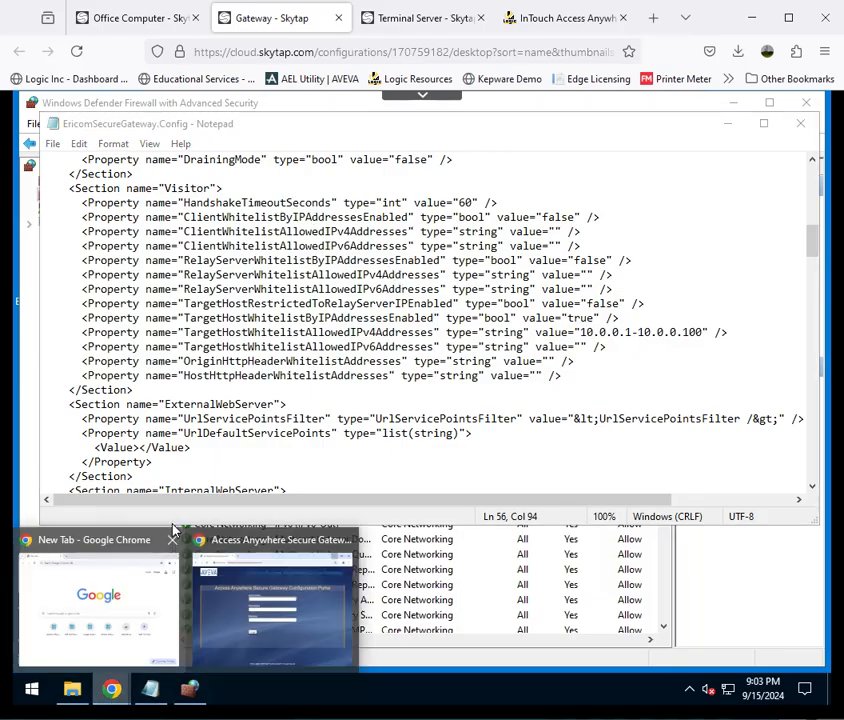
pyautogui.click(250, 625)
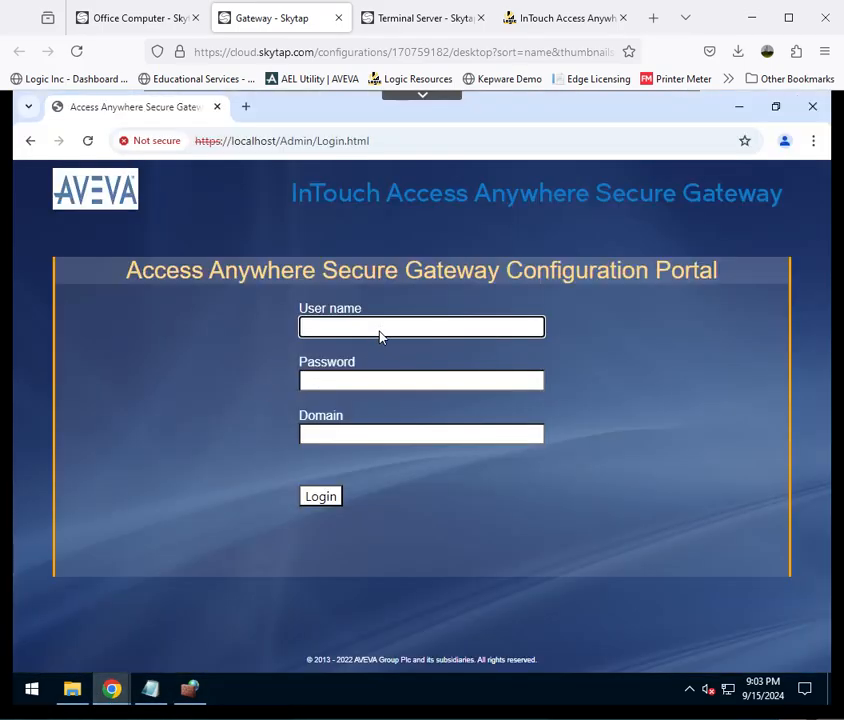
pyautogui.click(380, 332)
pyautogui.write('Administrat')
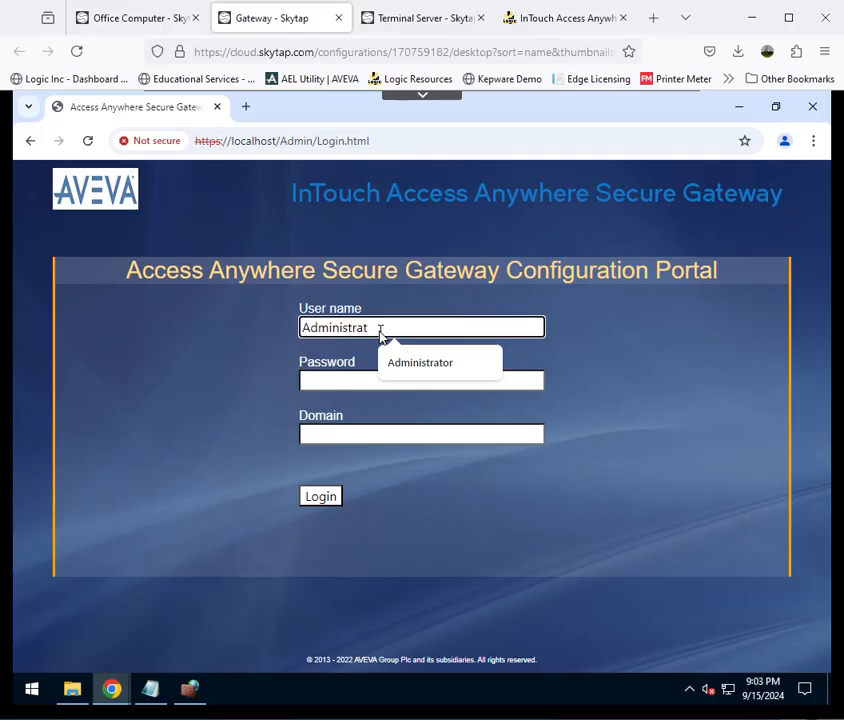
pyautogui.click(422, 360)
pyautogui.click(388, 387)
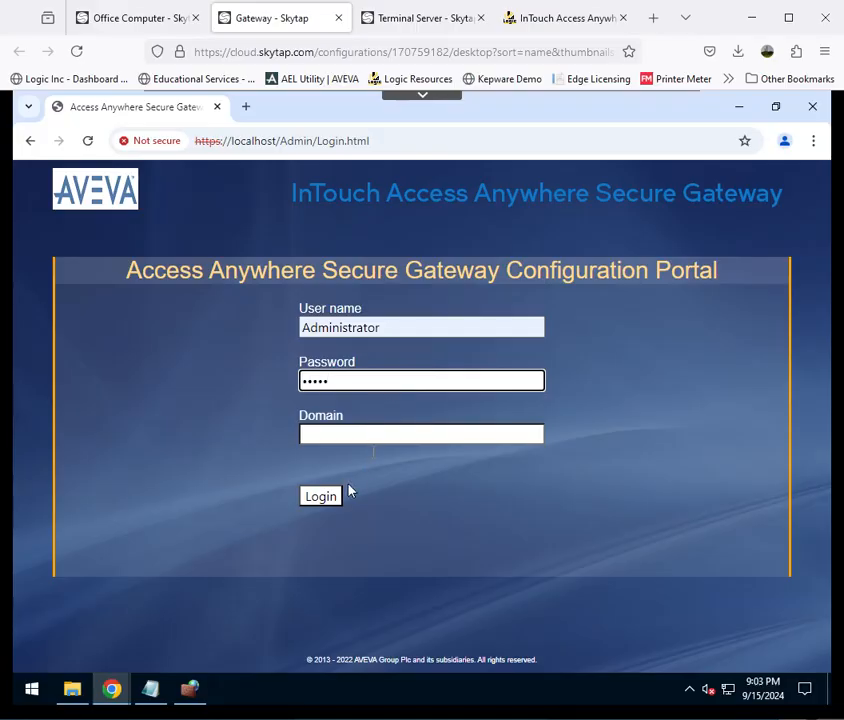
pyautogui.click(325, 503)
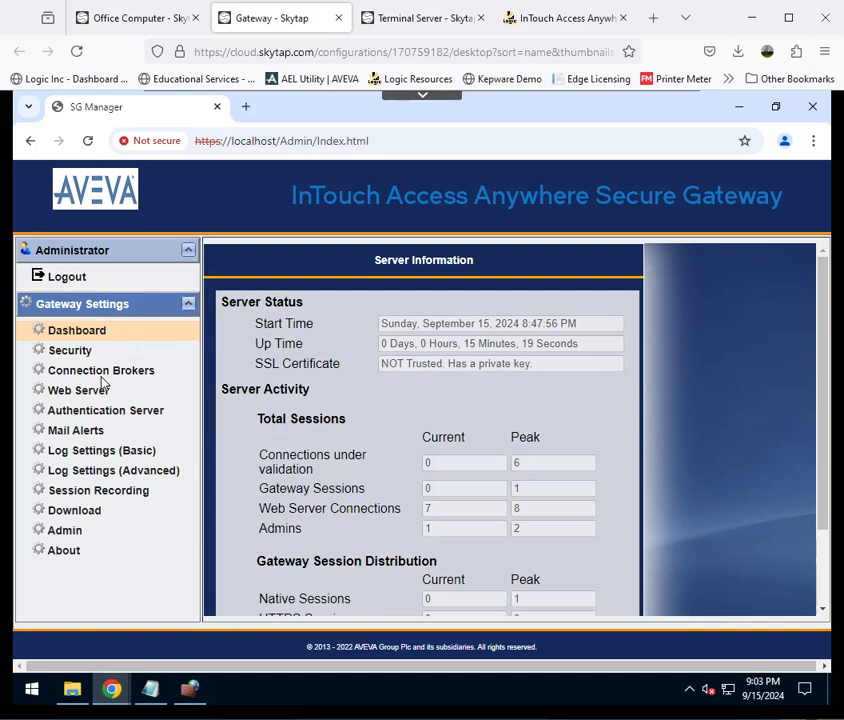
# - Review the Secure Gateway's Security, Connection Brokers, Web Server, Authentication Server, advanced log, Mail Alerts and Admin settings
pyautogui.click(72, 352)
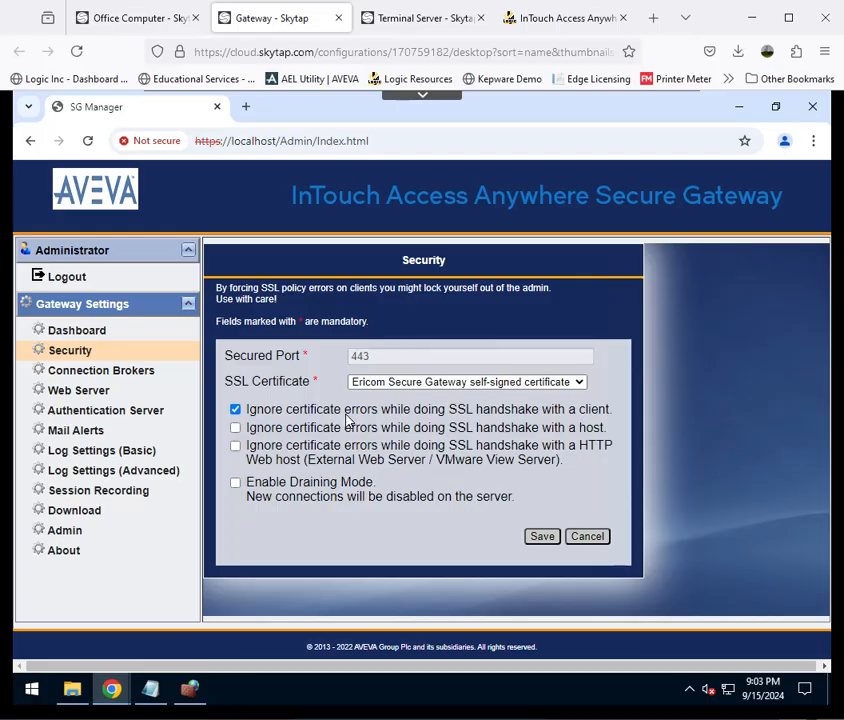
pyautogui.click(115, 372)
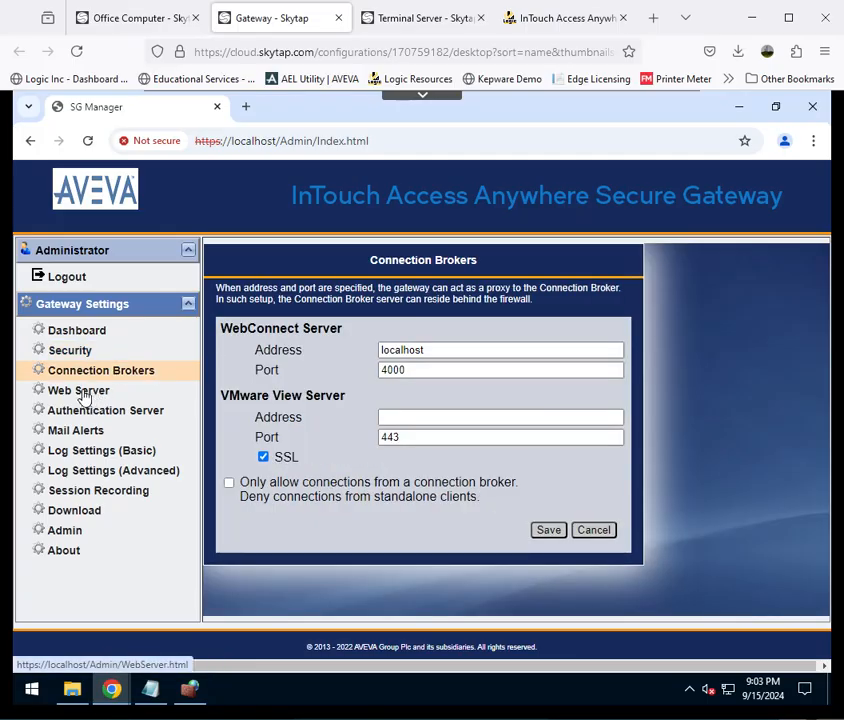
pyautogui.click(85, 398)
pyautogui.click(100, 410)
pyautogui.click(97, 472)
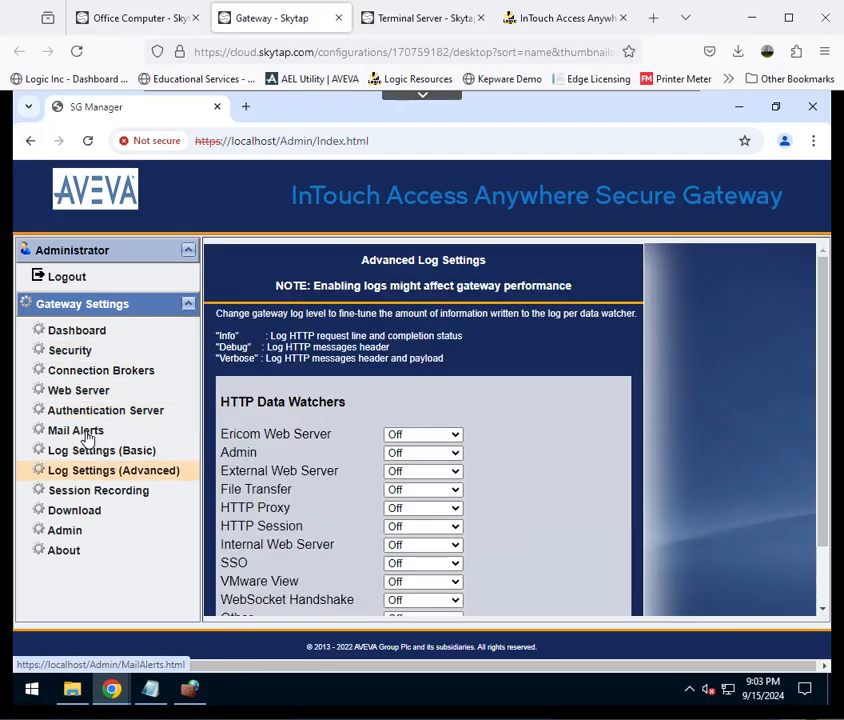
pyautogui.click(84, 433)
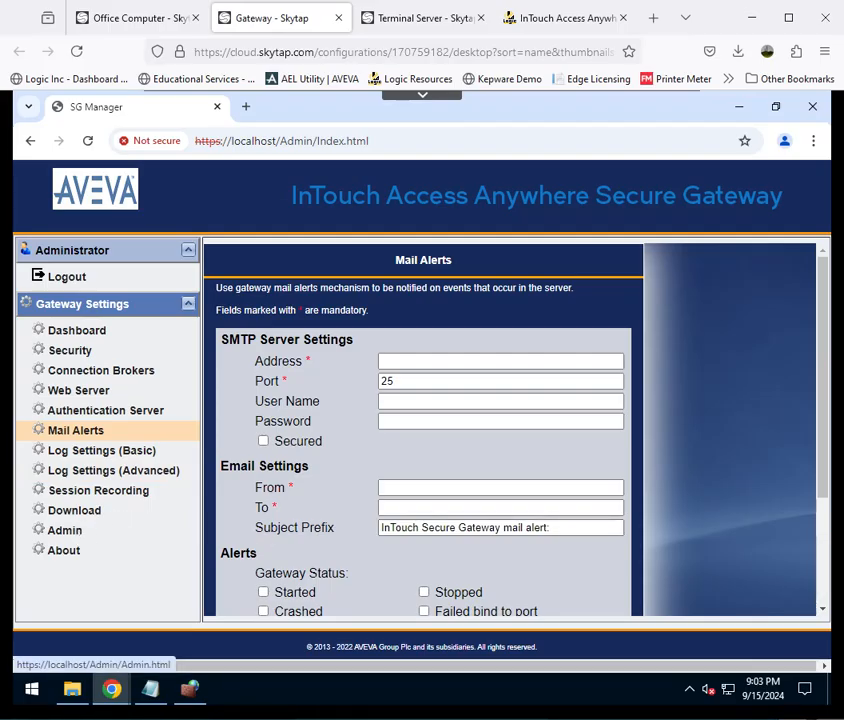
pyautogui.click(86, 531)
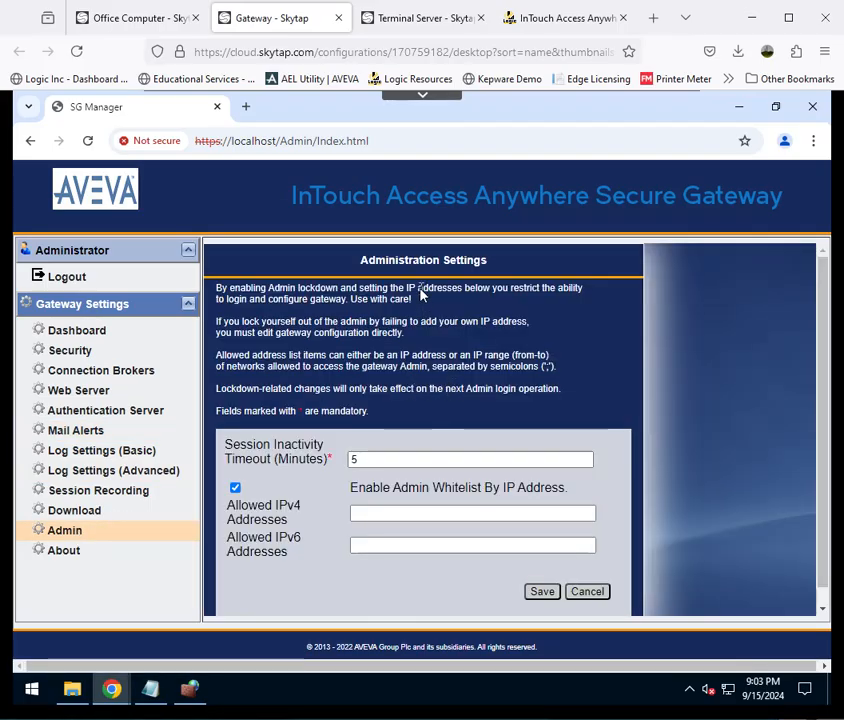
# - In the Office Computer's Connection settings, set the program path to view.exe ViewAppPath:"C:\Program Files (x86)\ArchestrA\Framework\Bin\ViewApps\PutActualOMIAppNameHere"
pyautogui.click(417, 30)
pyautogui.click(338, 420)
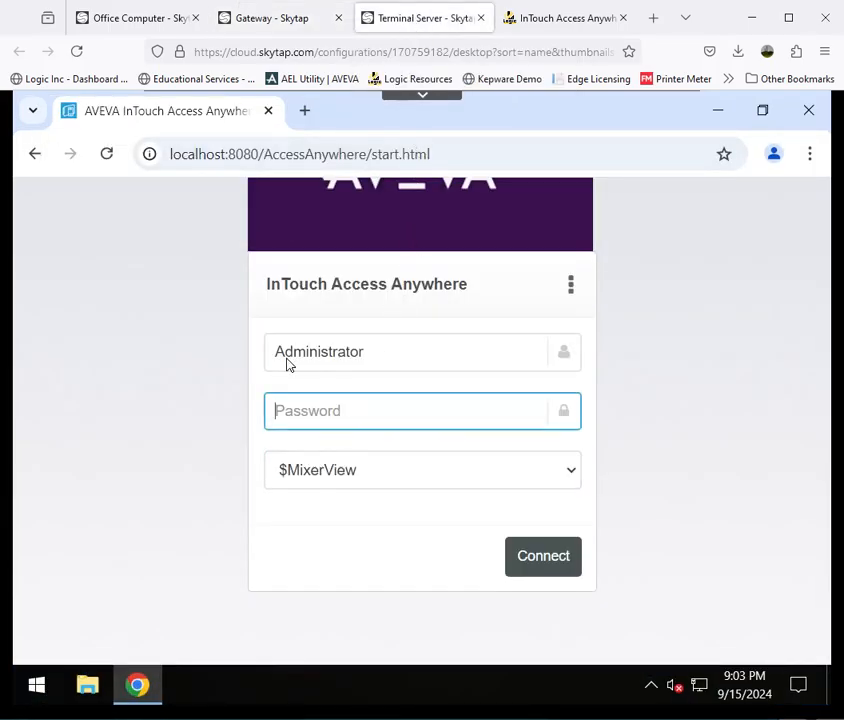
pyautogui.click(147, 27)
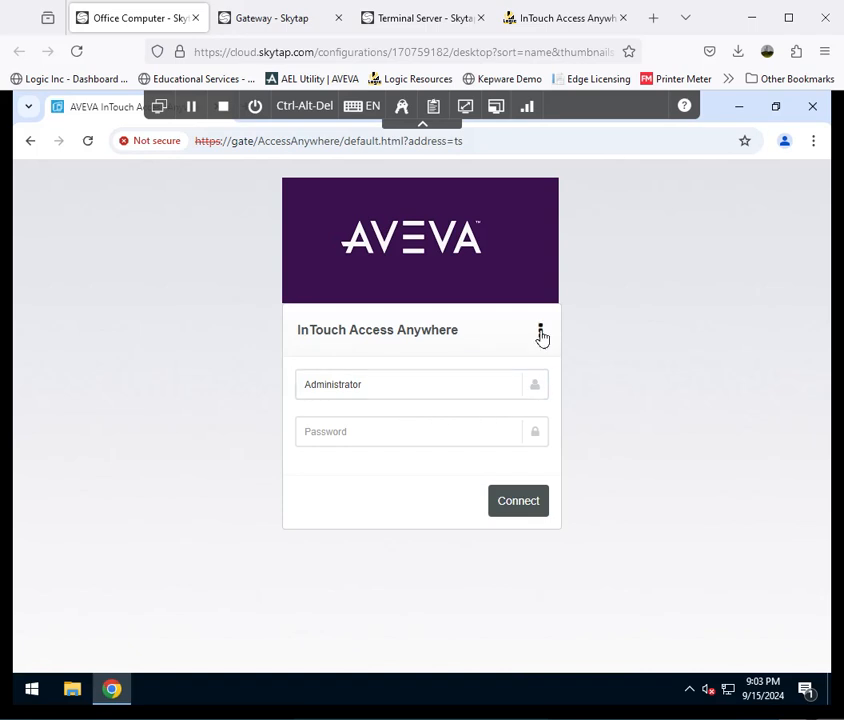
pyautogui.click(541, 333)
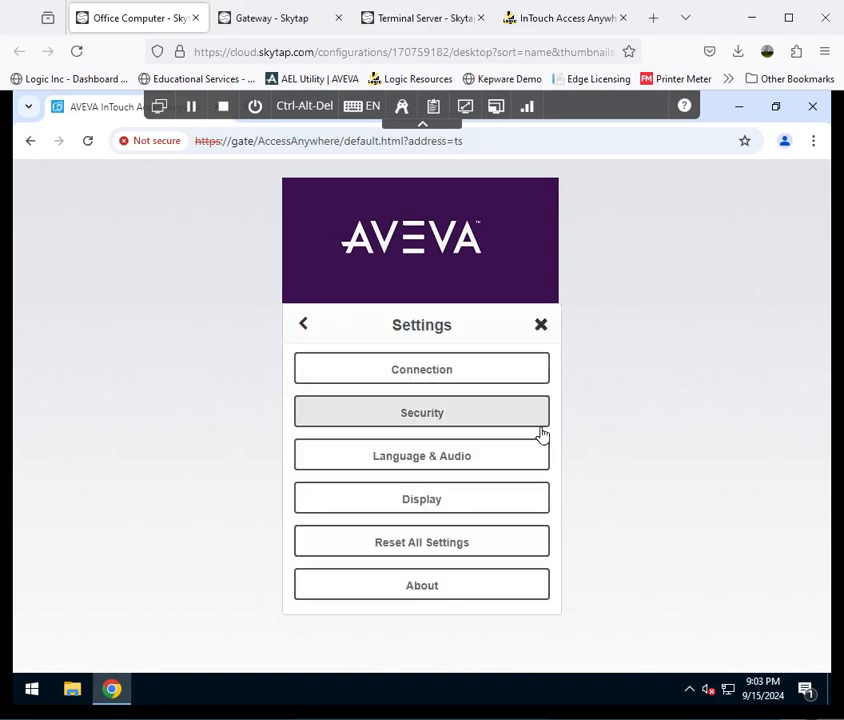
pyautogui.click(426, 376)
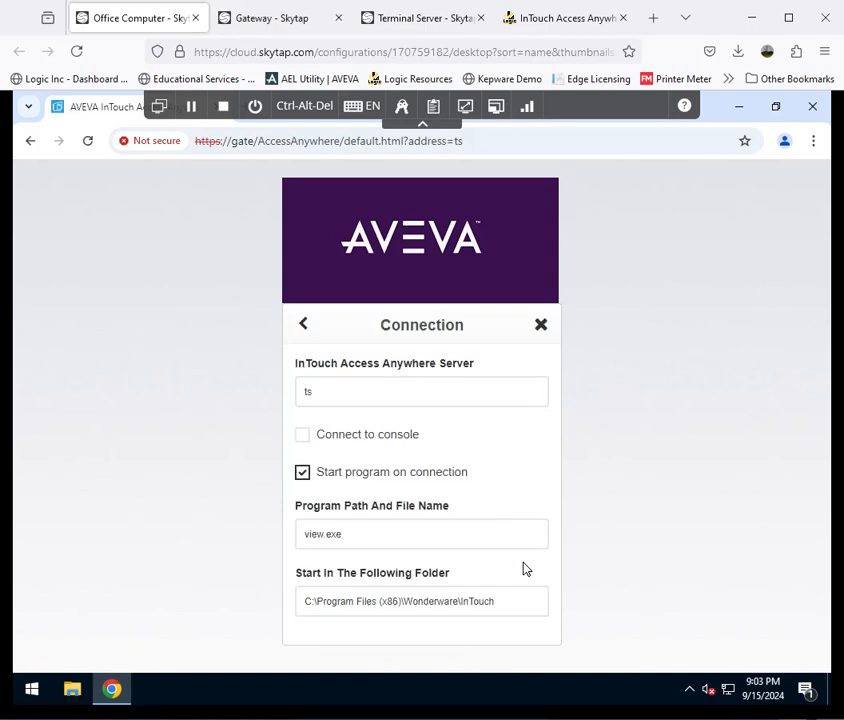
pyautogui.click(347, 546)
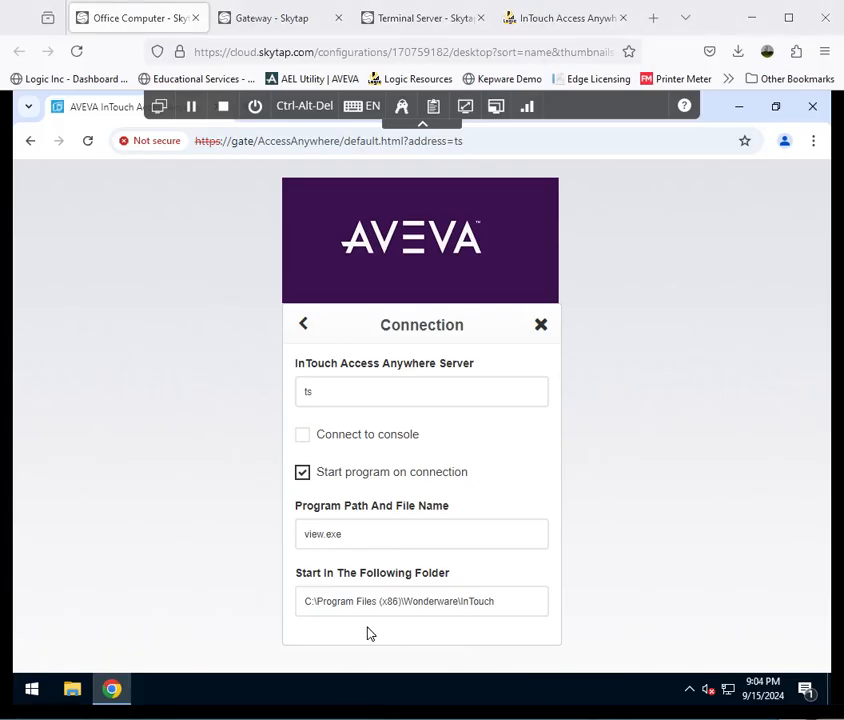
pyautogui.moveTo(343, 534); pyautogui.dragTo(292, 535)
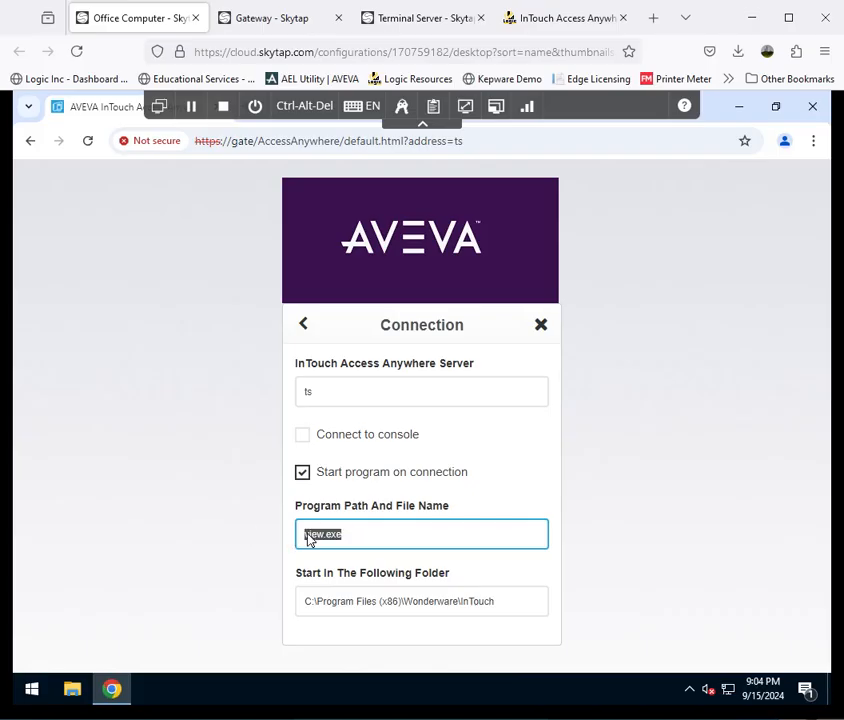
pyautogui.hotkey('ctrl', 'v')
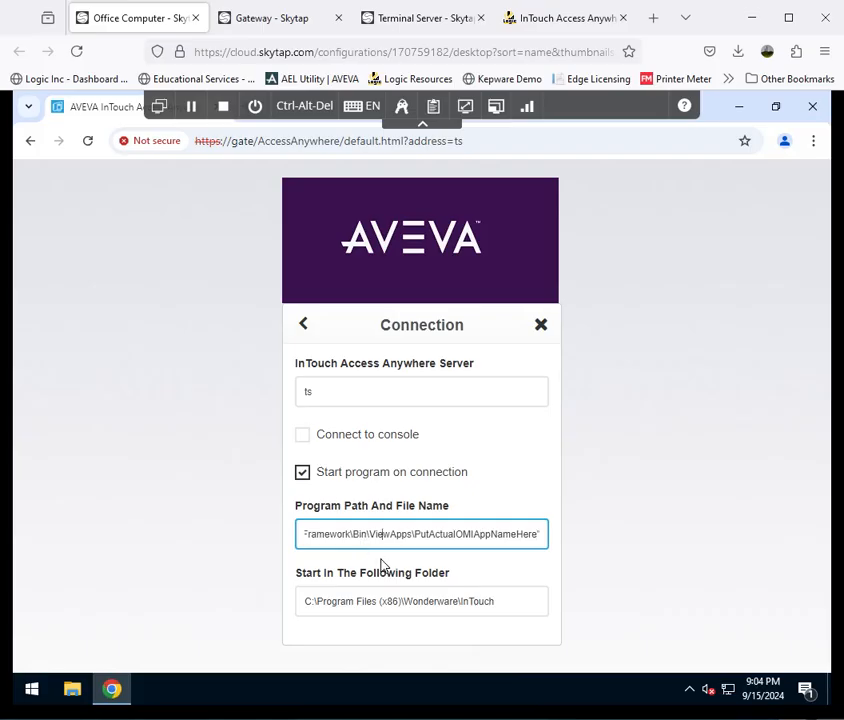
# - Read back through the full program path entry, including its ViewAppPath argument
pyautogui.press('Left')
pyautogui.press('Left')
pyautogui.press('Left')
pyautogui.press('Left')
pyautogui.press('Left')
pyautogui.press('Left')
pyautogui.press('Left')
pyautogui.press('Left')
pyautogui.press('Left')
pyautogui.press('Left')
pyautogui.press('Left')
pyautogui.press('Left')
pyautogui.press('Left')
pyautogui.press('Left')
pyautogui.press('Left')
pyautogui.press('Left')
pyautogui.press('Left')
pyautogui.press('Left')
pyautogui.press('Left')
pyautogui.press('Left')
pyautogui.press('Left')
pyautogui.press('Left')
pyautogui.press('Left')
pyautogui.press('Left')
pyautogui.press('Left')
pyautogui.press('Left')
pyautogui.press('Left')
pyautogui.press('Left')
pyautogui.press('Left')
pyautogui.press('Left')
pyautogui.press('Left')
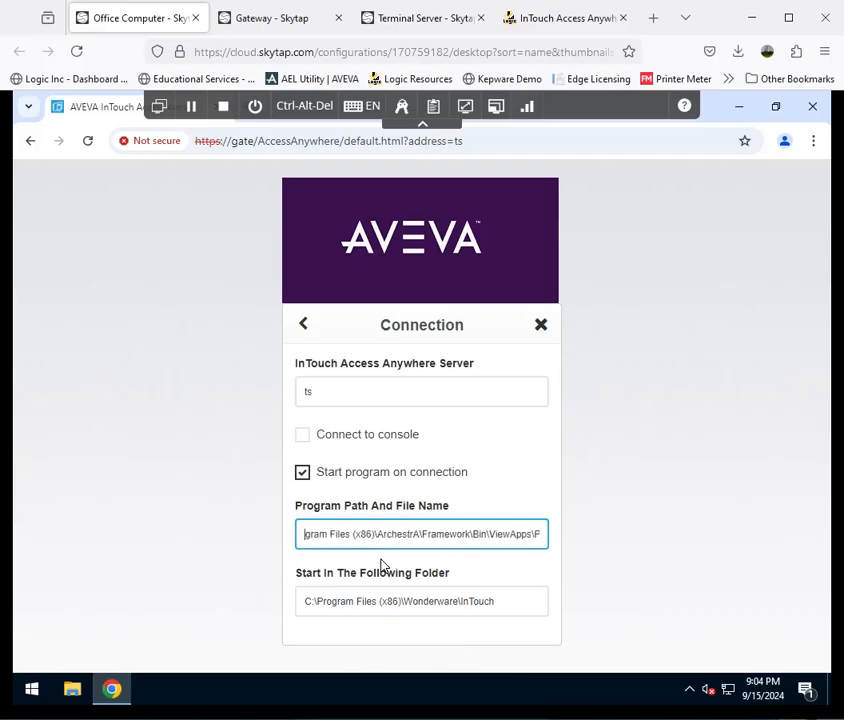
pyautogui.press('Left')
pyautogui.press('Left')
pyautogui.press('Left')
pyautogui.press('Left')
pyautogui.press('Left')
pyautogui.press('Left')
pyautogui.press('Left')
pyautogui.press('Left')
pyautogui.press('Left')
pyautogui.press('Left')
pyautogui.press('Left')
pyautogui.press('Left')
pyautogui.press('Left')
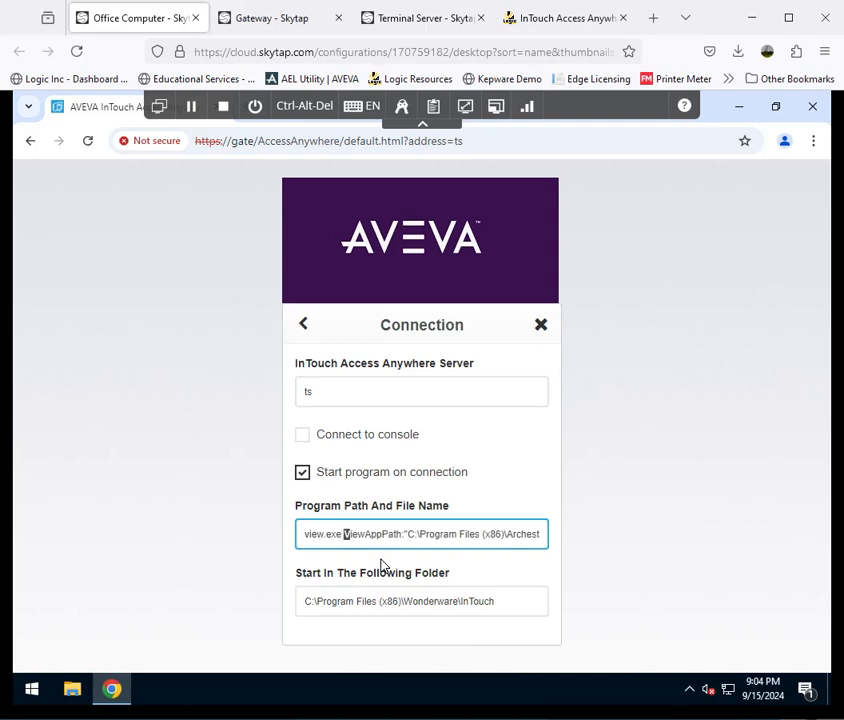
pyautogui.hotkey('shift', 'Right')
pyautogui.hotkey('shift', 'Right')
pyautogui.hotkey('shift', 'Right')
pyautogui.hotkey('shift', 'Right')
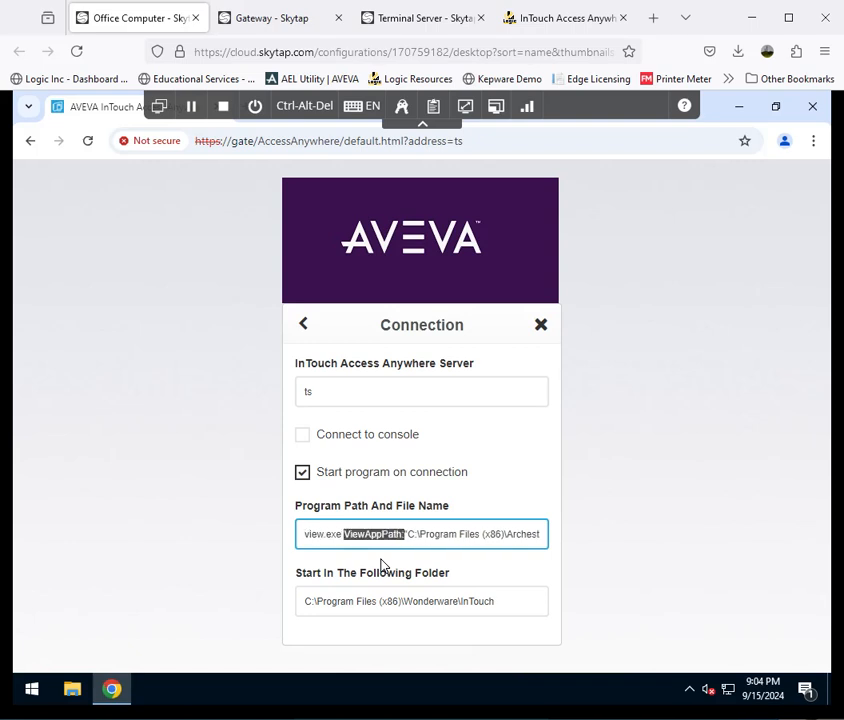
pyautogui.press('Left')
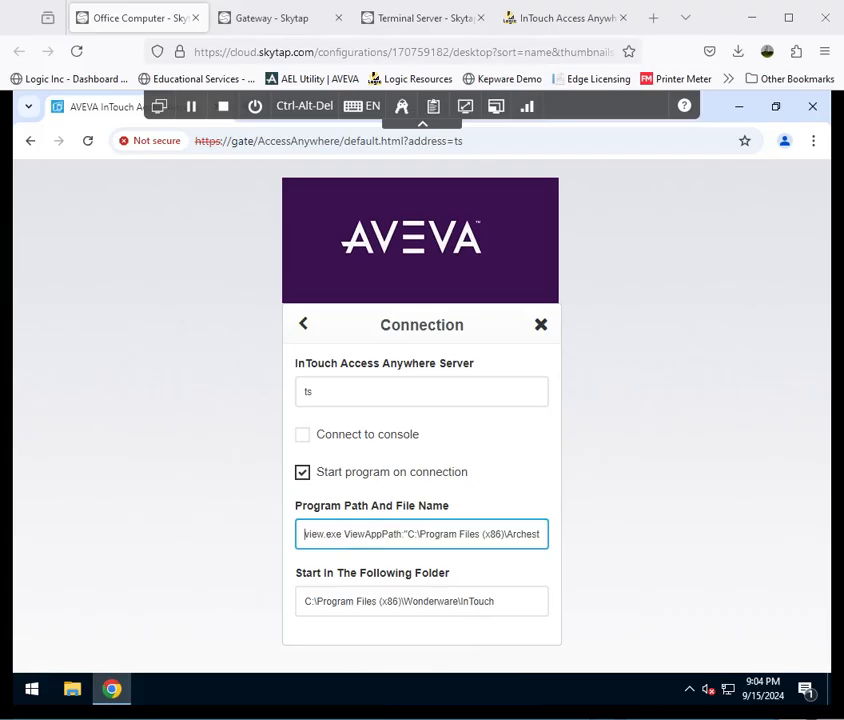
# - Set the start-in folder to C:\Program Files (x86)\ArchestrA\Framework\Bin\ViewAppFramework
pyautogui.click(497, 607)
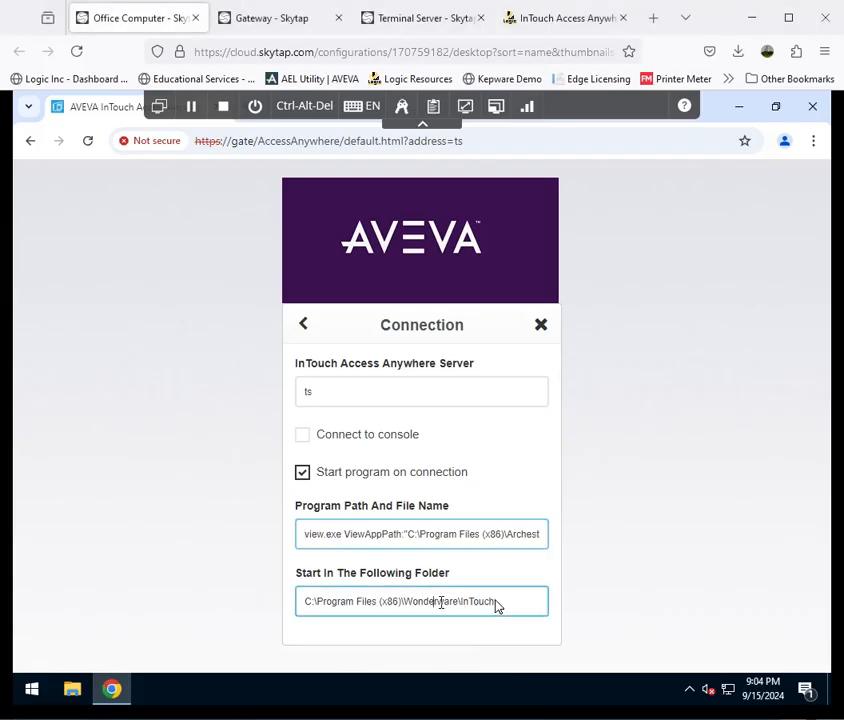
pyautogui.moveTo(503, 600); pyautogui.dragTo(175, 598)
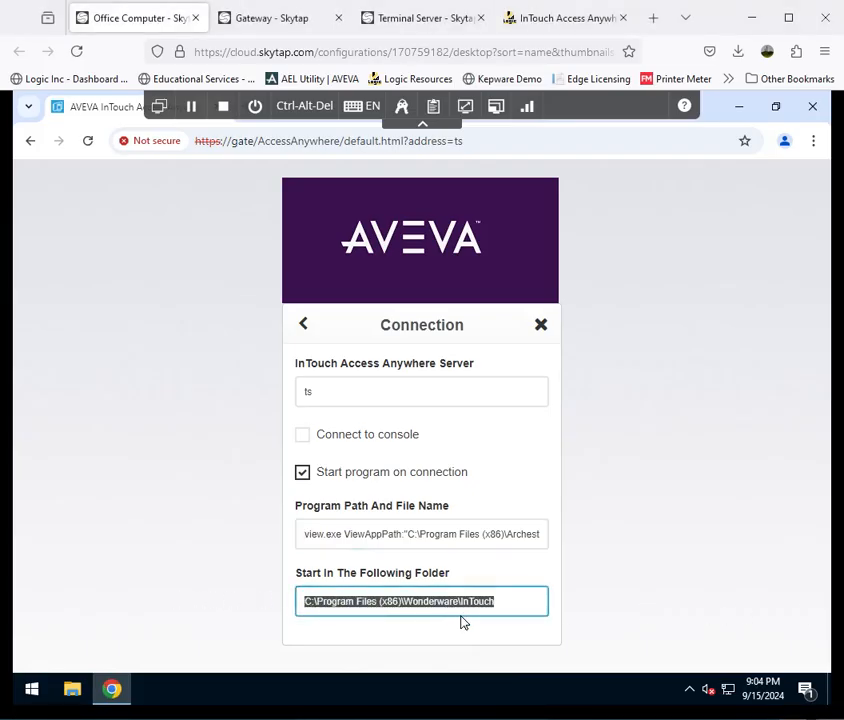
pyautogui.hotkey('ctrl', 'v')
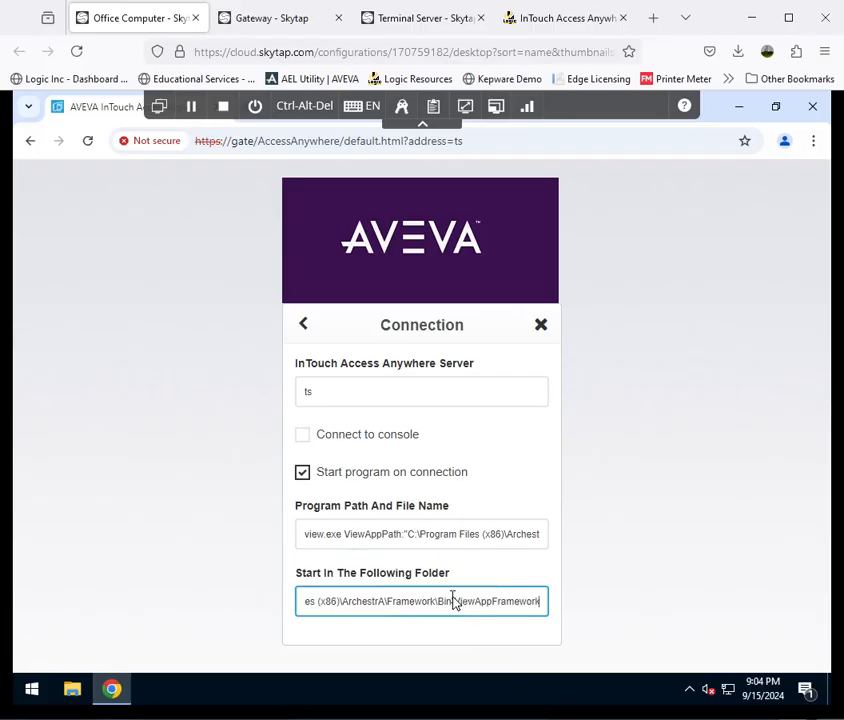